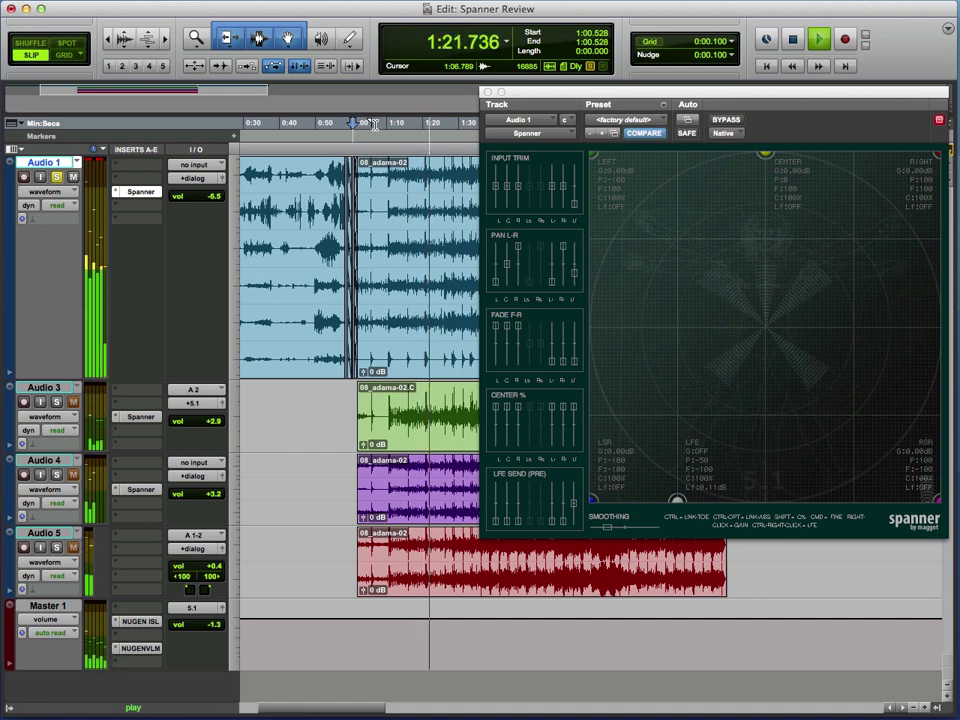
Step: Stop playback of Audio 1 through Spanner so the counter returns to 1:00.528
key("space")
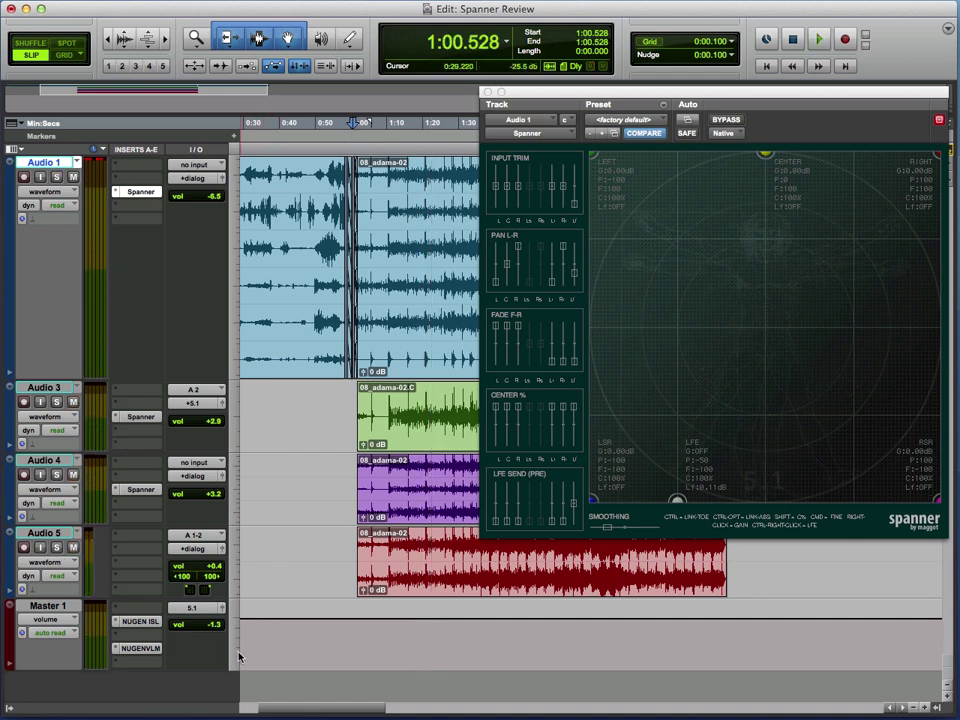
Step: Open Audio 5's 5.1 output panner and link its left/right sides at front left and right
left_click(222, 549)
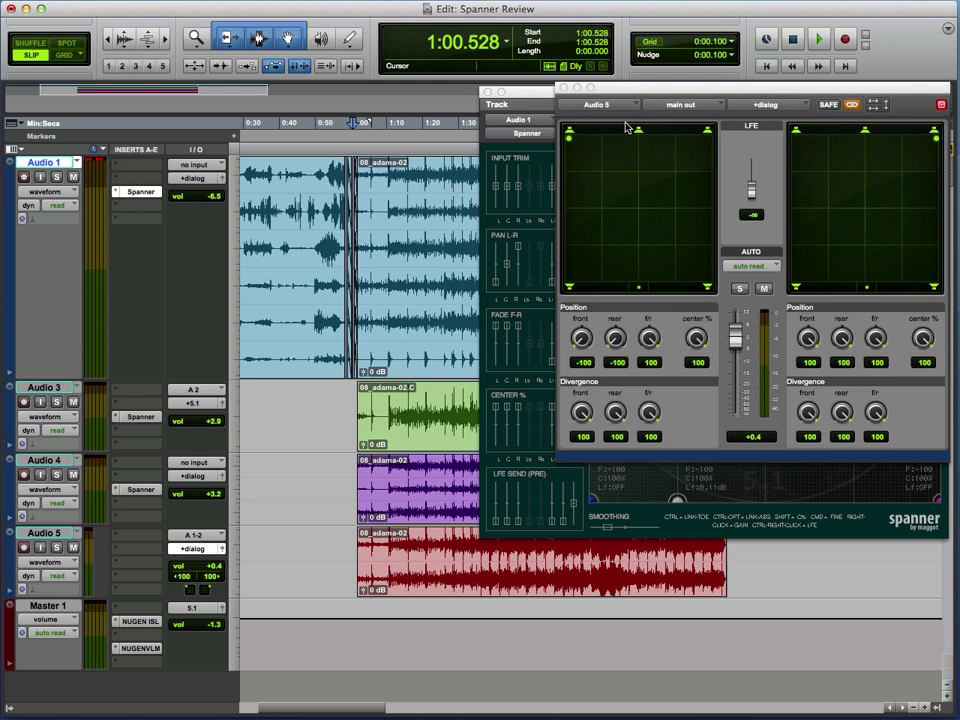
key("space")
key("space")
key("space")
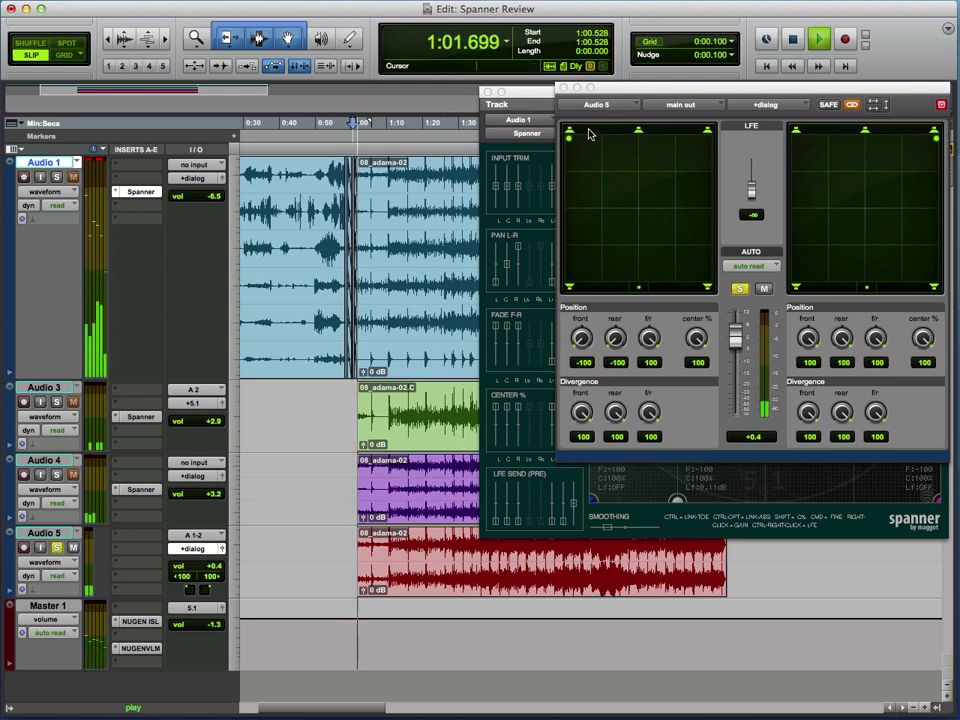
mouse_move(569, 140)
left_mouse_down()
mouse_move(638, 165)
mouse_move(658, 189)
mouse_move(681, 186)
mouse_move(664, 272)
mouse_move(588, 267)
mouse_move(569, 137)
left_mouse_up()
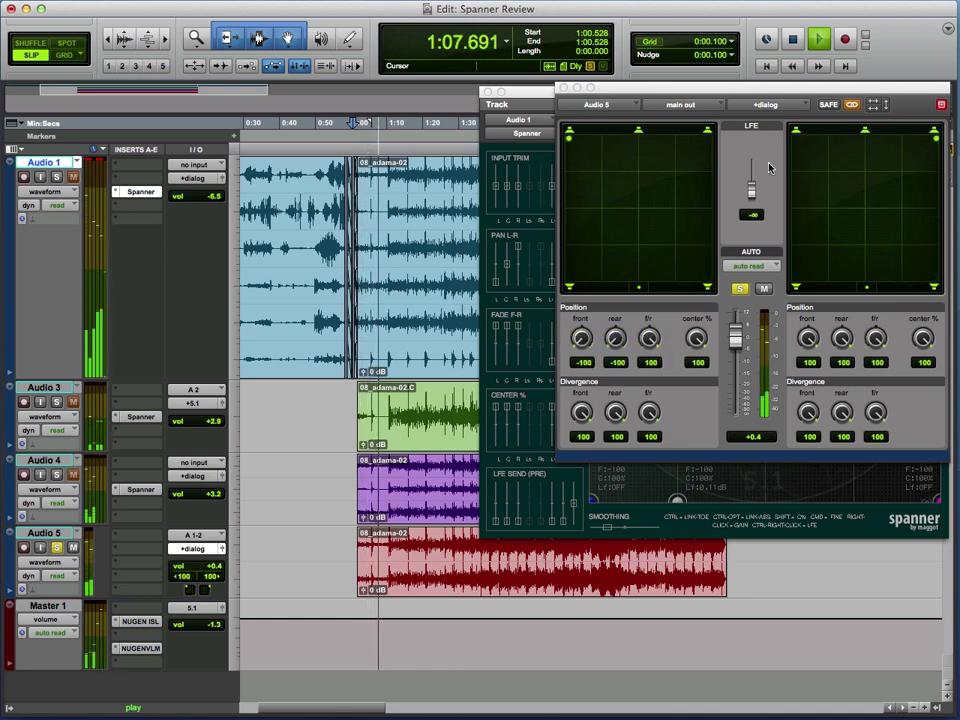
left_click(875, 105)
mouse_move(569, 137)
left_mouse_down()
mouse_move(684, 258)
mouse_move(569, 144)
left_mouse_up()
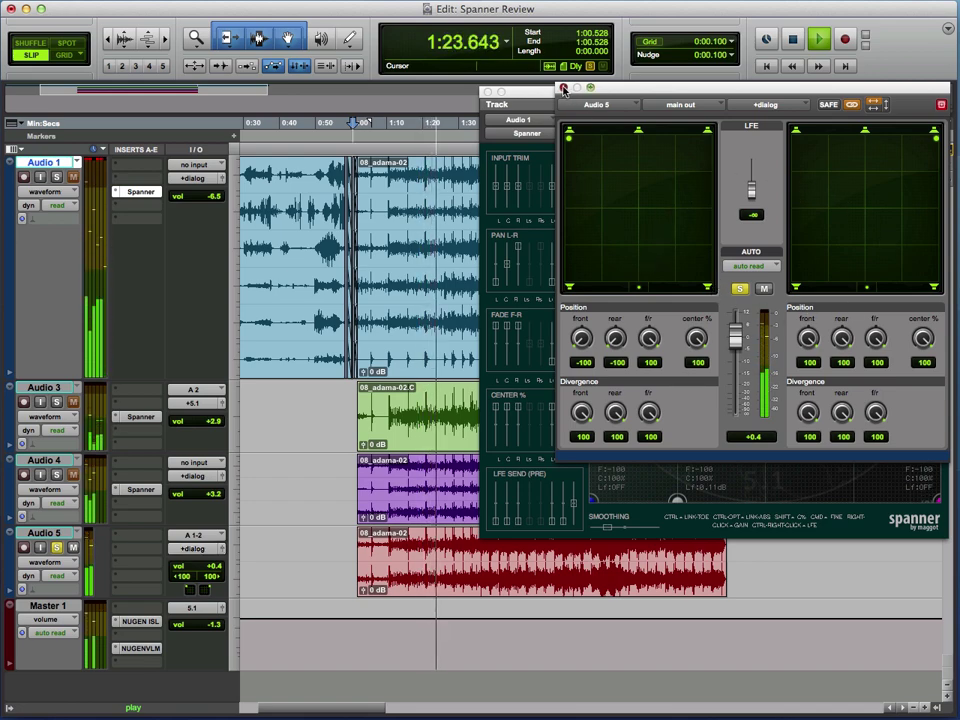
Step: Close the output panner and insert Maggot's Spanner (stereo/5.1) on an empty Audio 5 slot
left_click(564, 89)
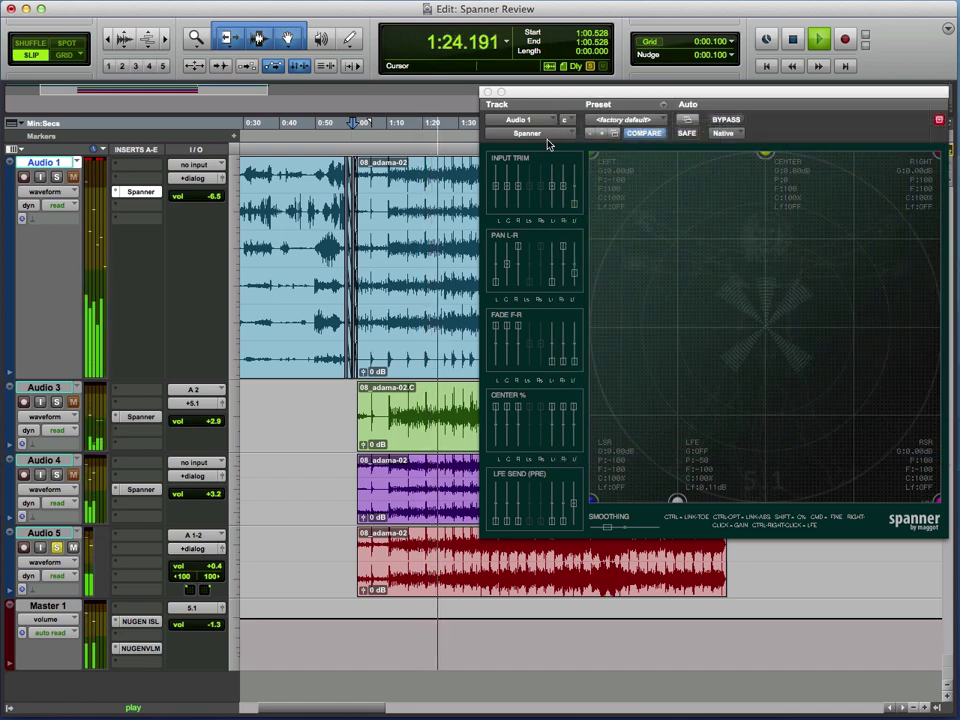
left_click(120, 567)
mouse_move(201, 598)
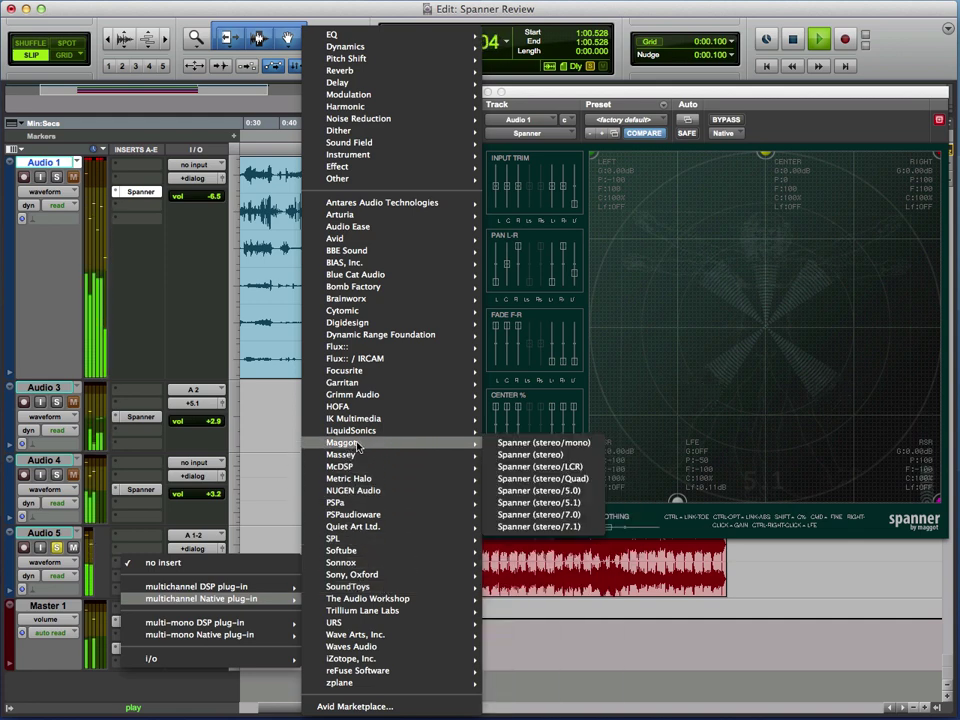
mouse_move(341, 442)
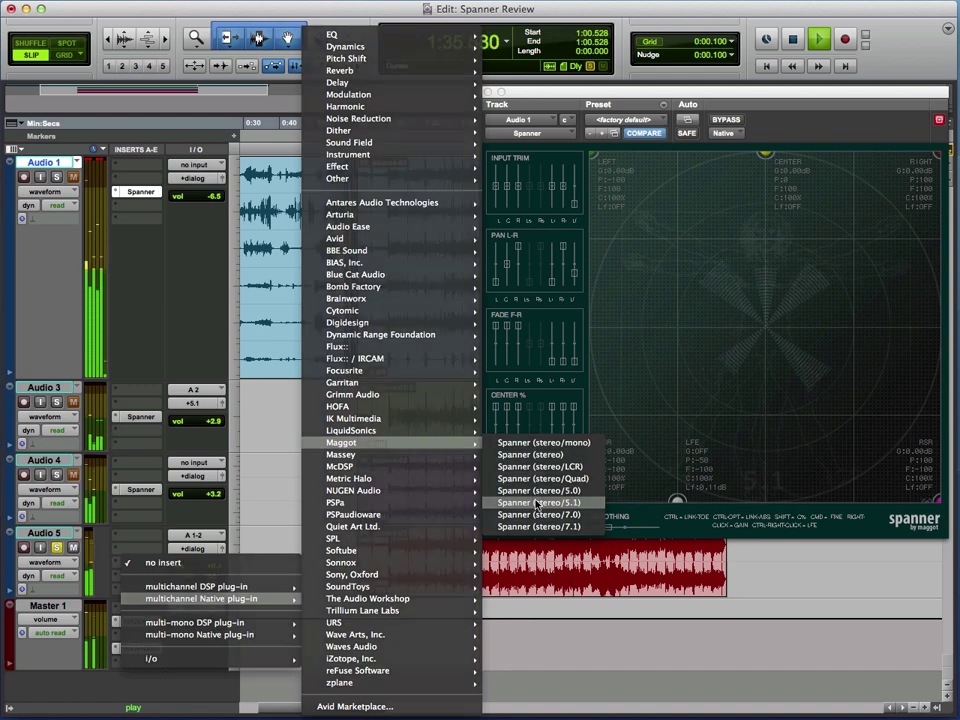
left_click(535, 491)
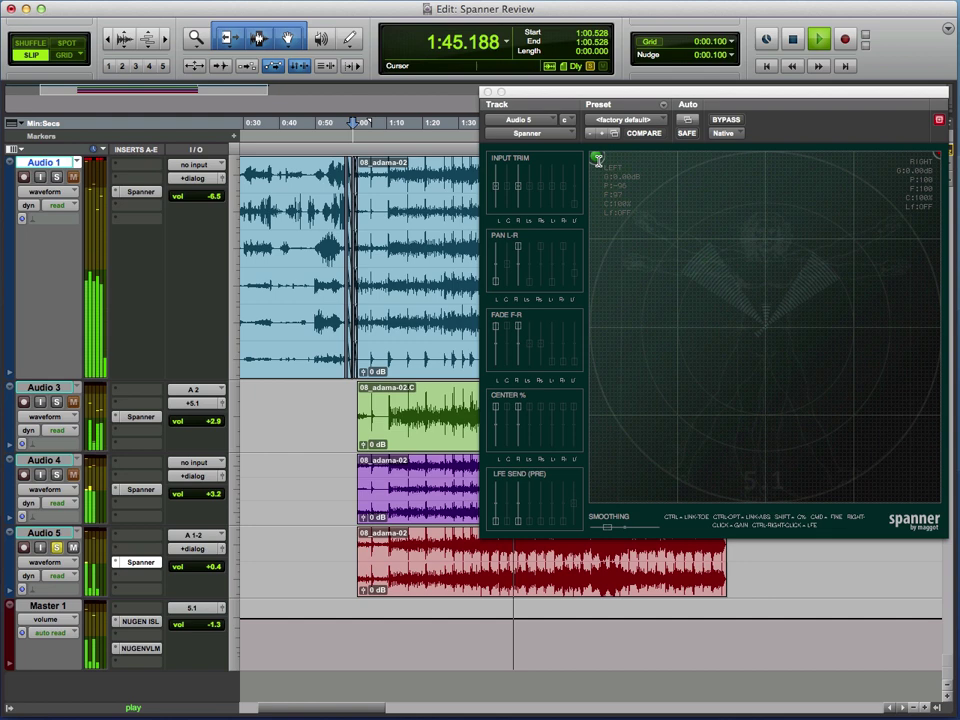
Step: Sweep Audio 5's stereo image through centre, upper left and behind centre, ending at the front
mouse_move(598, 161)
left_mouse_down()
mouse_move(785, 338)
mouse_move(654, 459)
mouse_move(776, 378)
left_mouse_up()
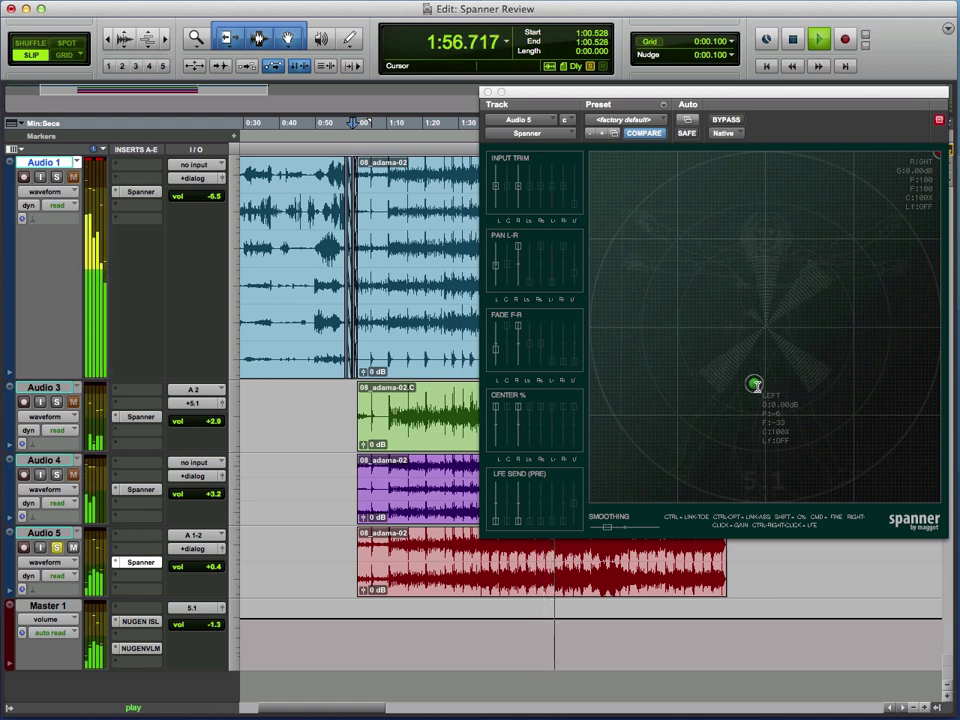
mouse_move(764, 393)
left_mouse_down()
mouse_move(606, 163)
mouse_move(578, 145)
left_mouse_up()
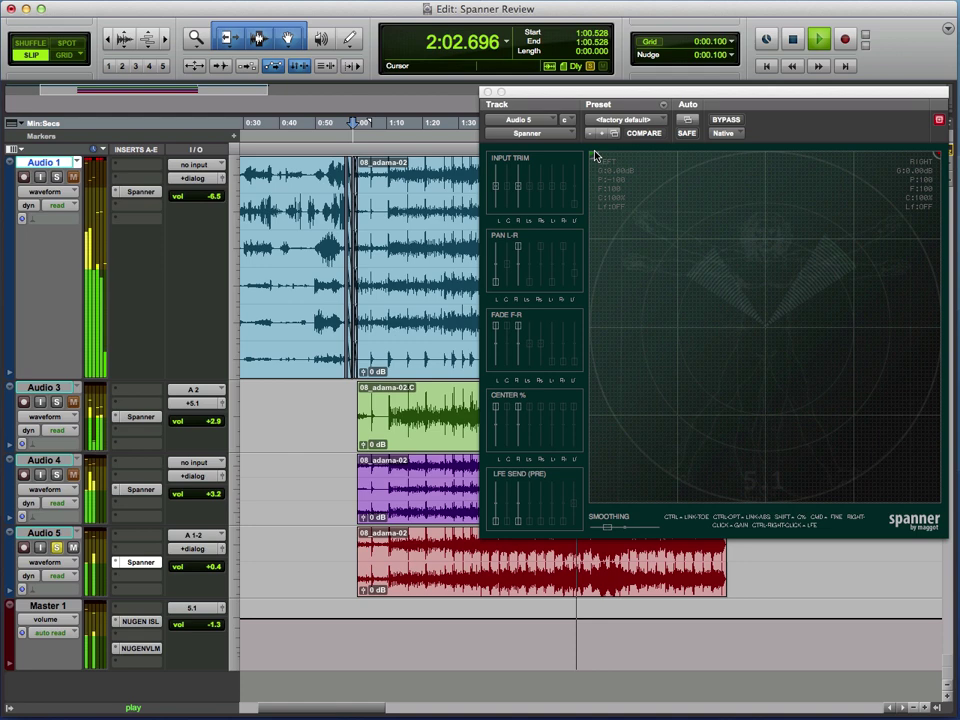
mouse_move(625, 175)
left_mouse_down()
mouse_move(722, 219)
mouse_move(763, 285)
left_mouse_up()
mouse_move(763, 232)
left_mouse_down()
mouse_move(767, 184)
mouse_move(778, 343)
mouse_move(761, 382)
mouse_move(709, 439)
mouse_move(604, 489)
mouse_move(589, 135)
left_mouse_up()
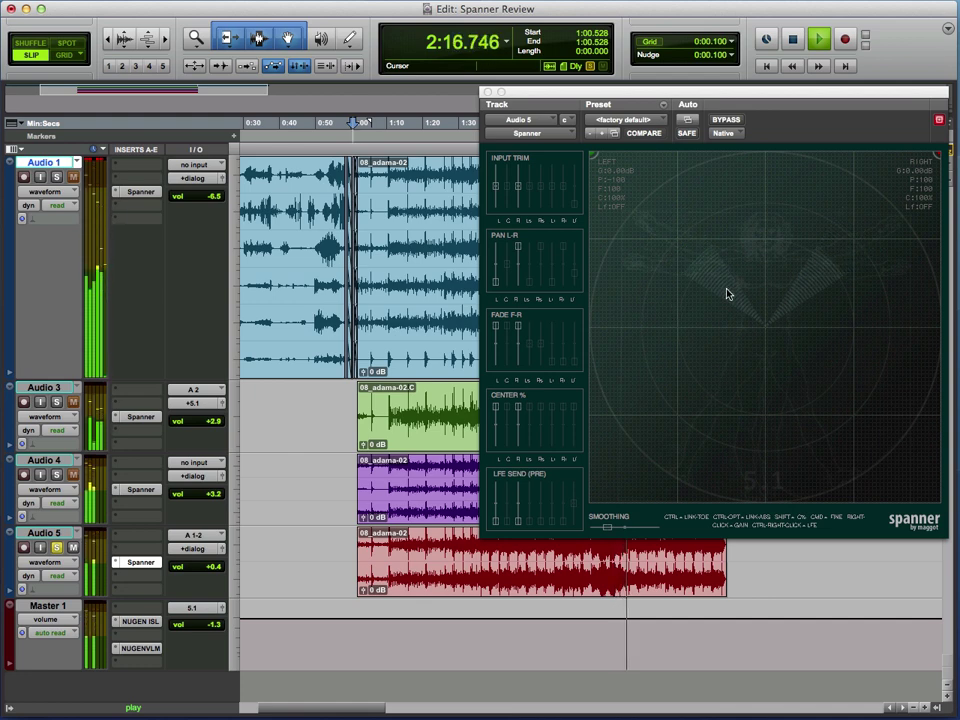
Step: Stop playback and drag Audio 3's mono source in Spanner up to front centre (F:100)
key("space")
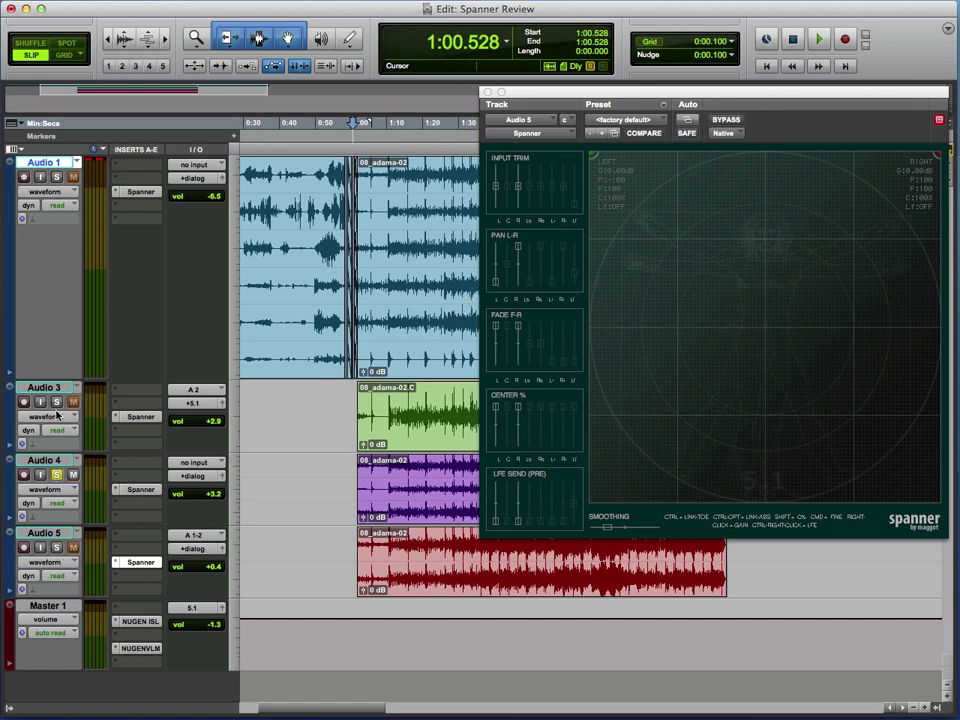
left_click(140, 418)
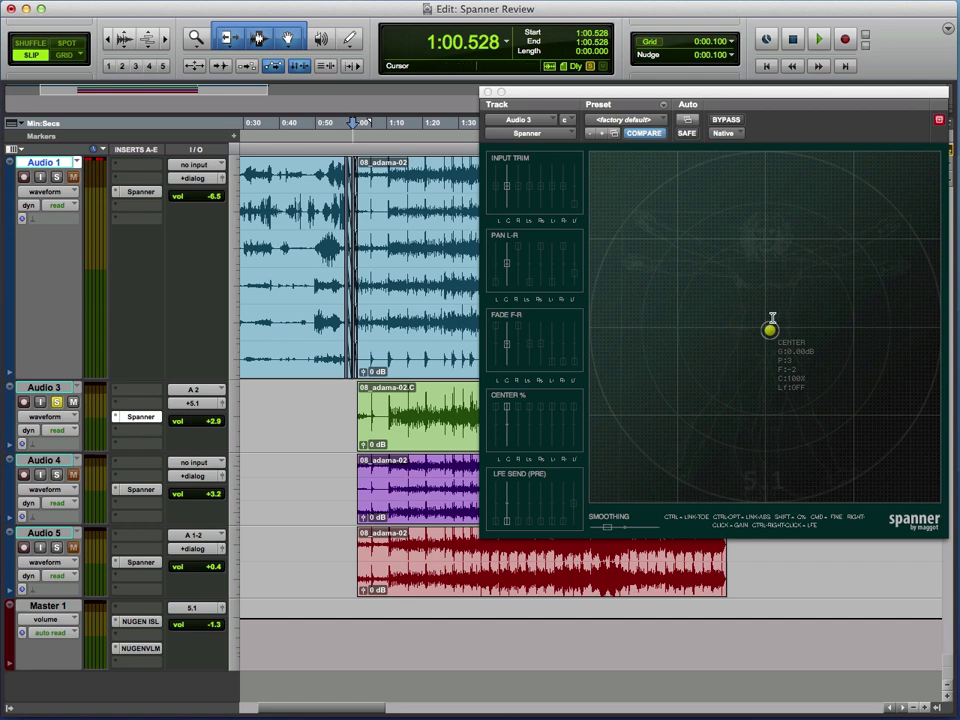
left_click_drag(770, 330, 751, 159)
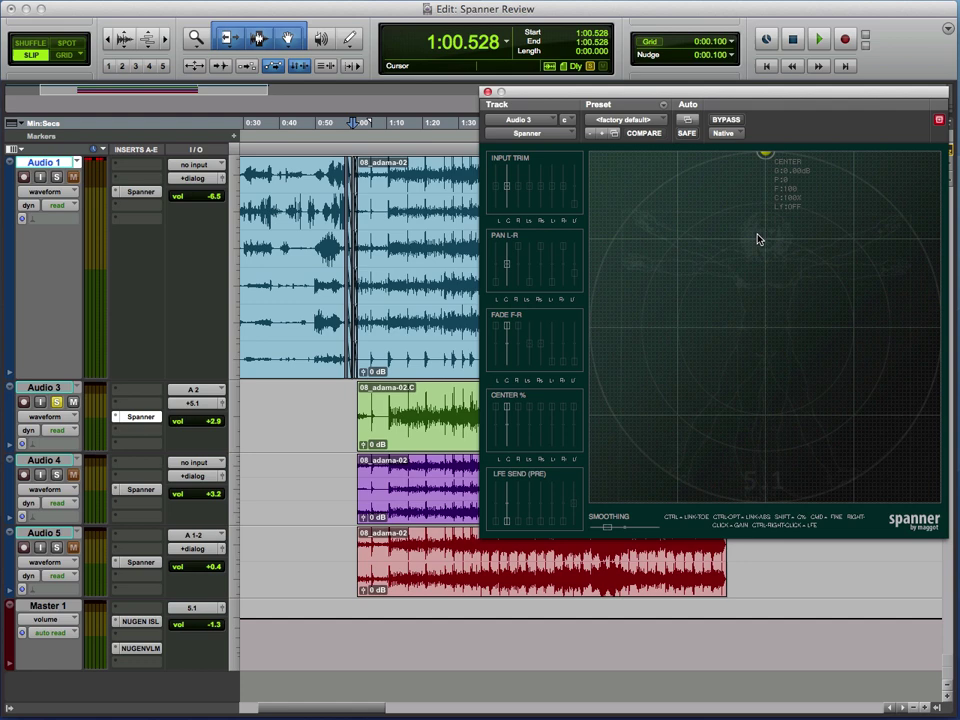
Step: Start playback from 1:12.842 on the timeline
key("space")
key("space")
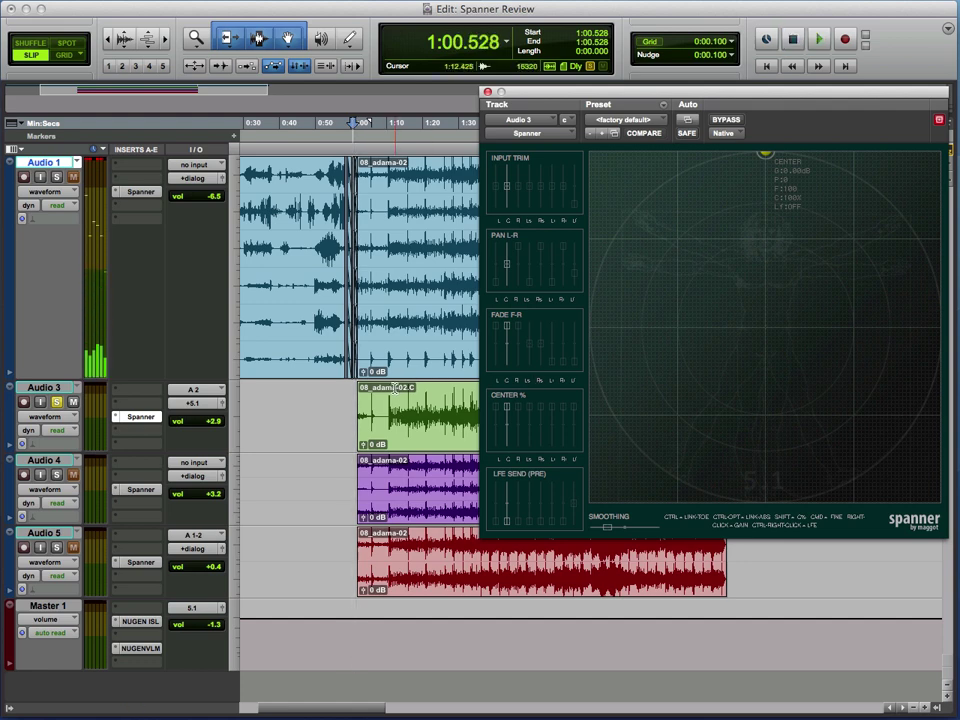
left_click(397, 400)
key("space")
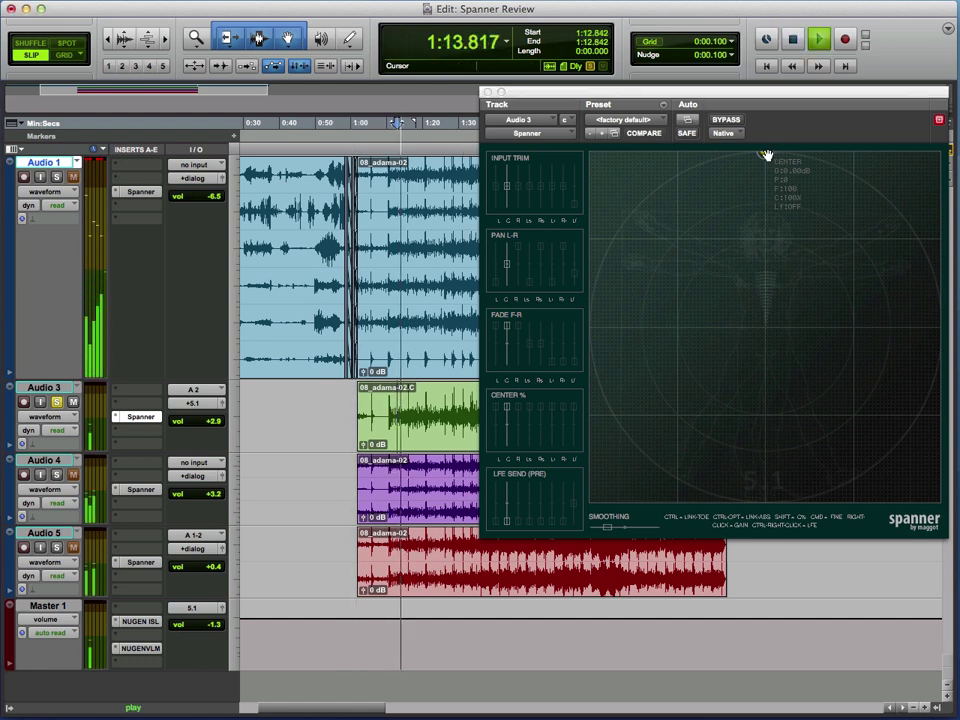
Step: Sweep Audio 3's mono source through front left, front right, lower centre and lower right
mouse_move(765, 162)
left_mouse_down()
mouse_move(889, 390)
mouse_move(898, 439)
mouse_move(935, 506)
mouse_move(606, 480)
mouse_move(576, 527)
left_mouse_up()
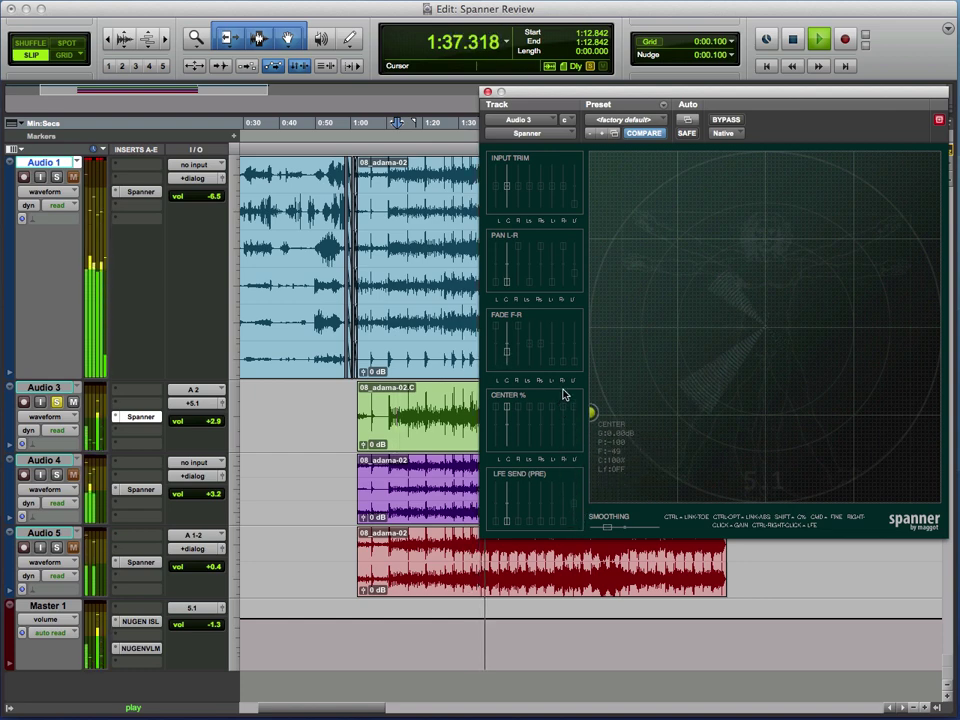
mouse_move(563, 395)
left_mouse_down()
mouse_move(536, 176)
mouse_move(520, 130)
mouse_move(655, 141)
left_mouse_up()
left_click_drag(750, 150, 948, 150)
mouse_move(872, 195)
left_mouse_down()
mouse_move(791, 272)
mouse_move(767, 386)
mouse_move(764, 495)
mouse_move(761, 208)
mouse_move(675, 204)
mouse_move(680, 196)
left_mouse_up()
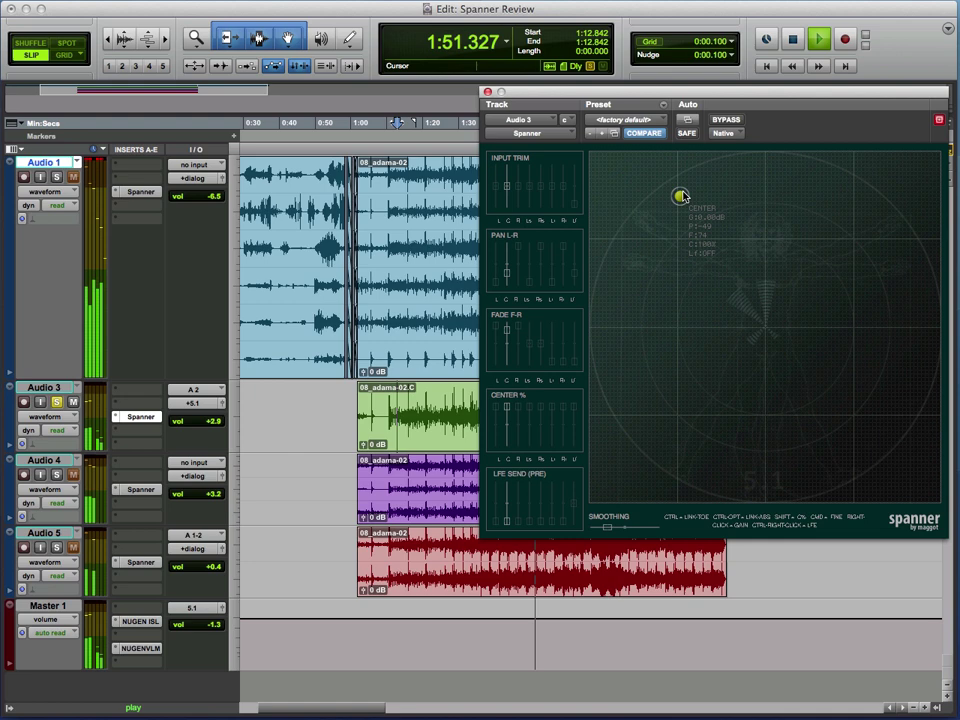
mouse_move(712, 249)
left_mouse_down()
mouse_move(857, 484)
mouse_move(644, 184)
mouse_move(814, 386)
mouse_move(694, 206)
mouse_move(868, 431)
mouse_move(671, 195)
mouse_move(927, 208)
mouse_move(606, 208)
mouse_move(833, 390)
mouse_move(659, 346)
mouse_move(820, 404)
left_mouse_up()
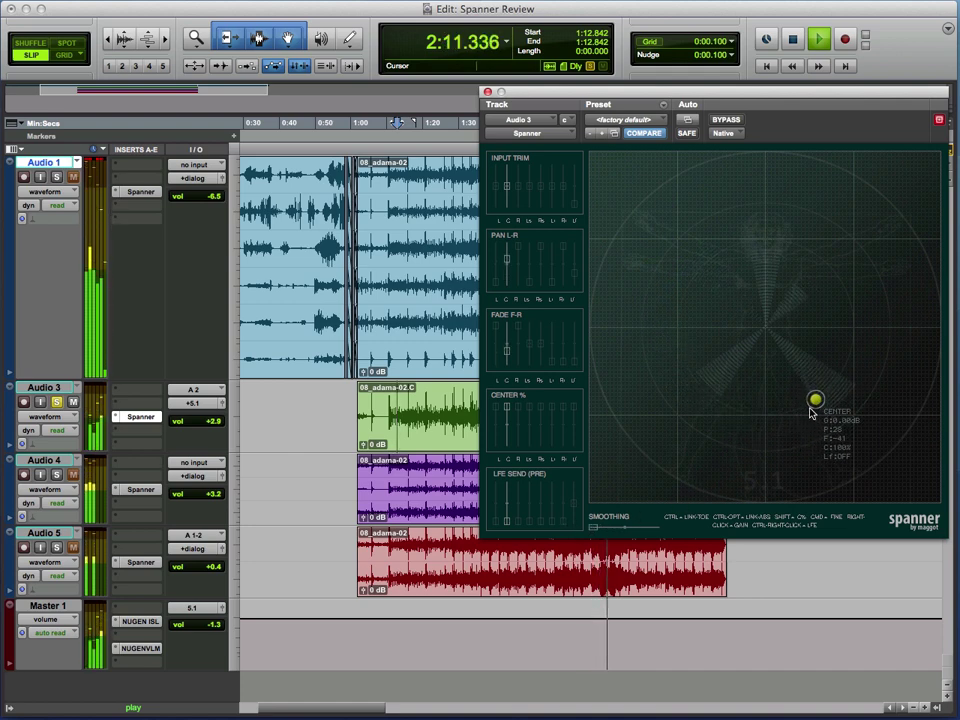
Step: Lower Spanner's Smoothing and park Audio 3's source front, slightly right of centre
mouse_move(817, 404)
left_mouse_down()
mouse_move(776, 394)
mouse_move(714, 349)
left_mouse_up()
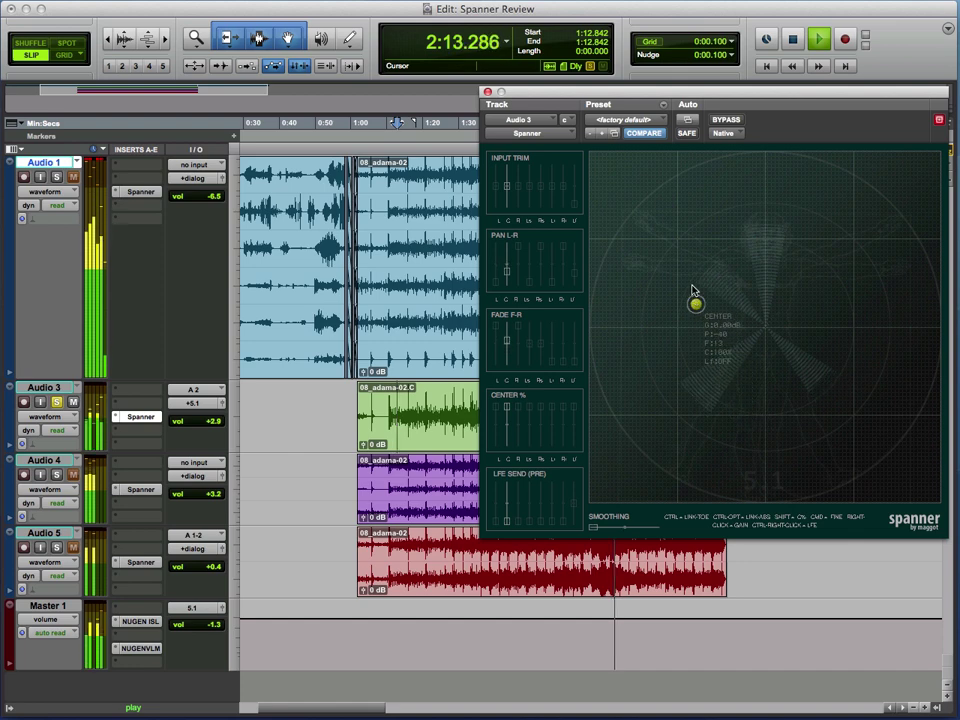
mouse_move(693, 291)
left_mouse_down()
mouse_move(739, 212)
mouse_move(821, 229)
mouse_move(849, 257)
mouse_move(811, 322)
mouse_move(771, 296)
mouse_move(814, 251)
mouse_move(844, 246)
mouse_move(682, 215)
mouse_move(649, 360)
mouse_move(769, 416)
mouse_move(690, 306)
mouse_move(659, 452)
left_mouse_up()
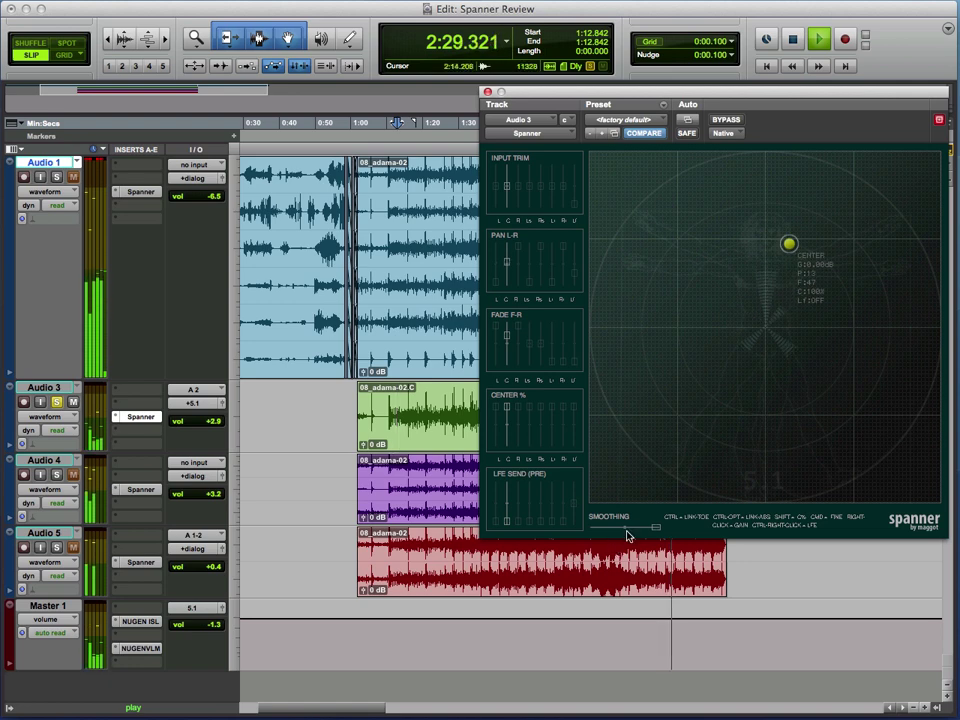
left_click_drag(654, 531, 613, 537)
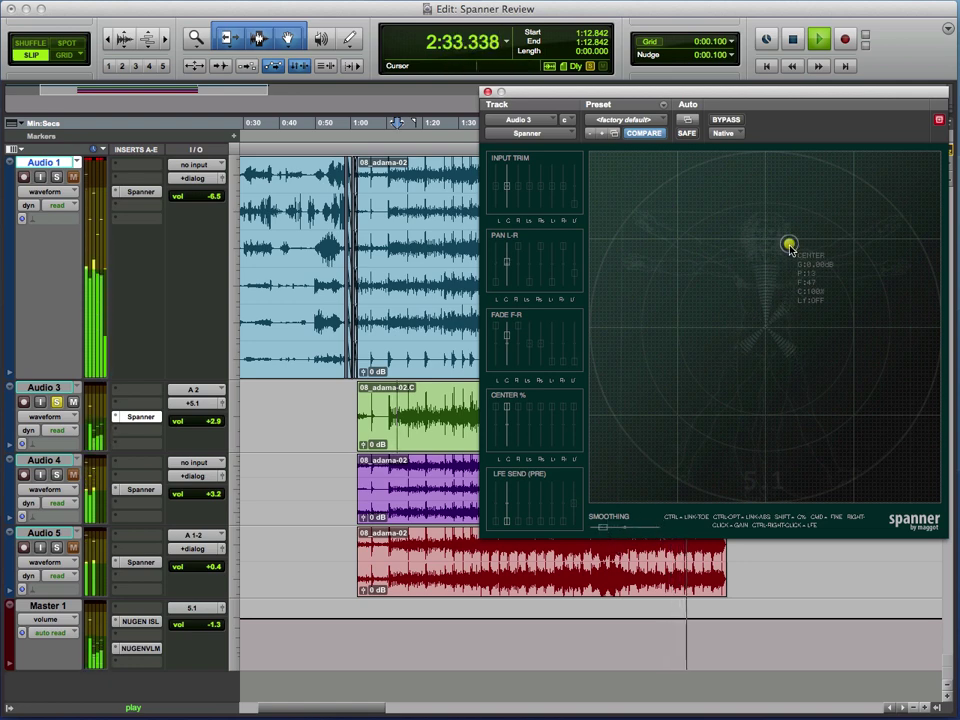
mouse_move(789, 244)
left_mouse_down()
mouse_move(888, 240)
mouse_move(888, 290)
mouse_move(654, 223)
mouse_move(669, 300)
mouse_move(661, 397)
mouse_move(864, 343)
mouse_move(752, 212)
mouse_move(655, 361)
mouse_move(793, 399)
mouse_move(760, 238)
mouse_move(793, 227)
mouse_move(787, 264)
left_mouse_up()
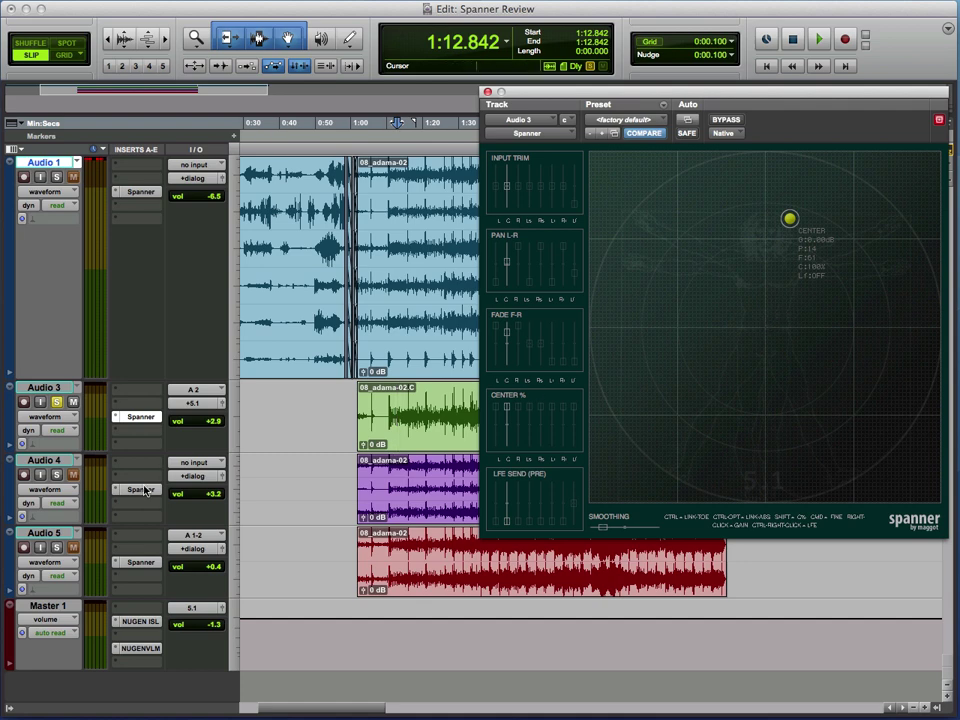
Step: During playback, swing Audio 5's left/right pair to the rear corners and back to the front corners
left_click(137, 563)
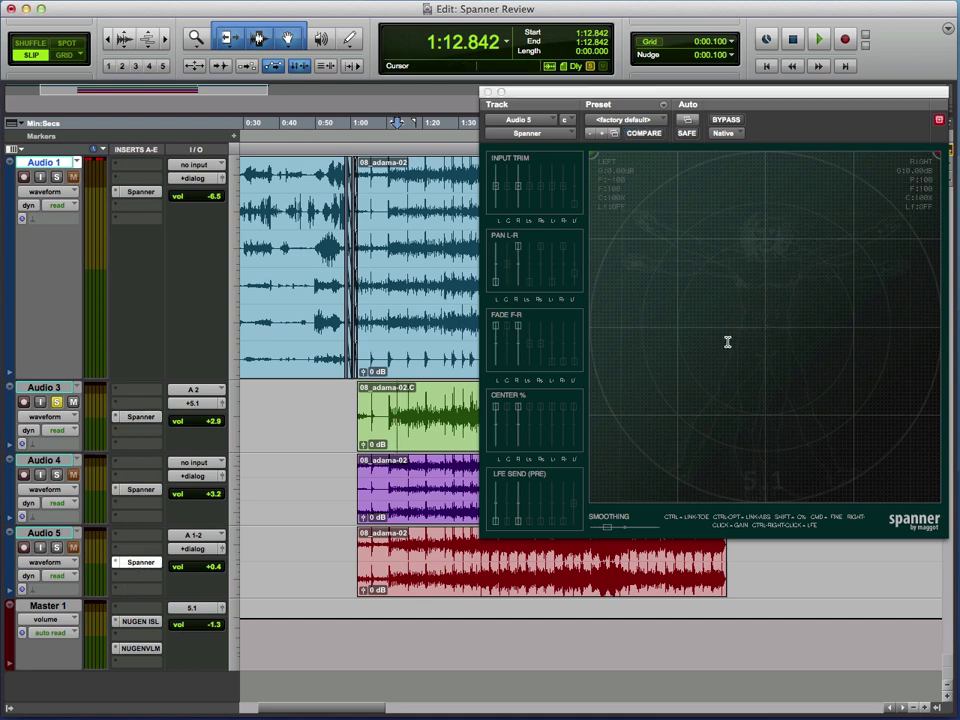
key("space")
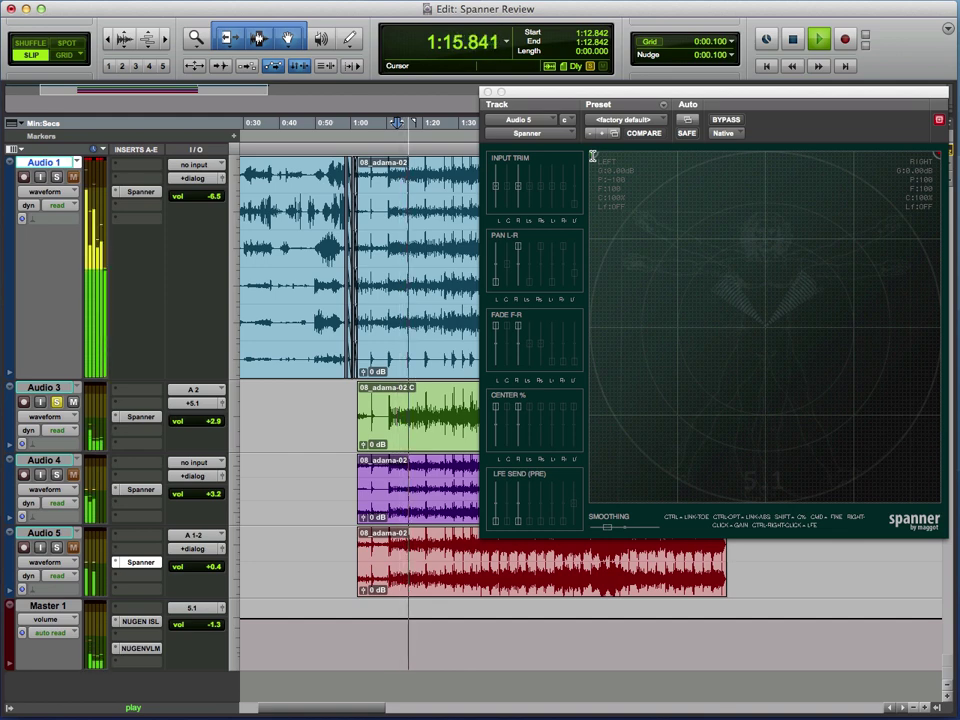
mouse_move(592, 156)
left_mouse_down()
mouse_move(677, 270)
mouse_move(648, 207)
mouse_move(765, 361)
mouse_move(620, 203)
mouse_move(793, 381)
mouse_move(930, 495)
left_mouse_up()
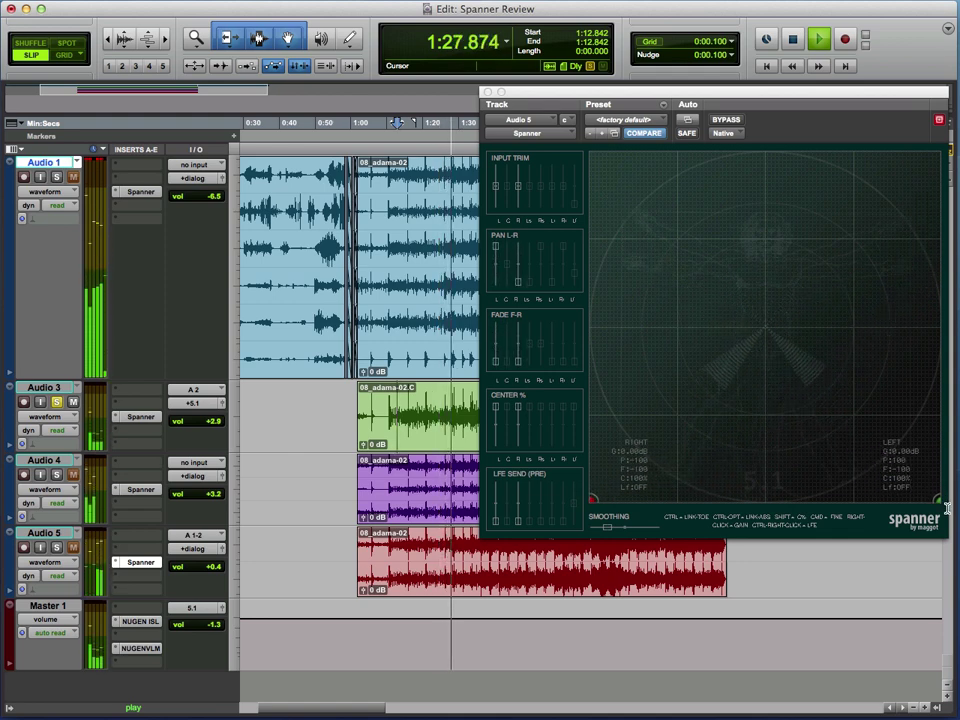
mouse_move(891, 444)
left_mouse_down()
mouse_move(681, 195)
mouse_move(590, 148)
mouse_move(671, 259)
mouse_move(864, 431)
mouse_move(930, 456)
mouse_move(944, 500)
mouse_move(733, 270)
mouse_move(626, 171)
mouse_move(583, 150)
left_mouse_up()
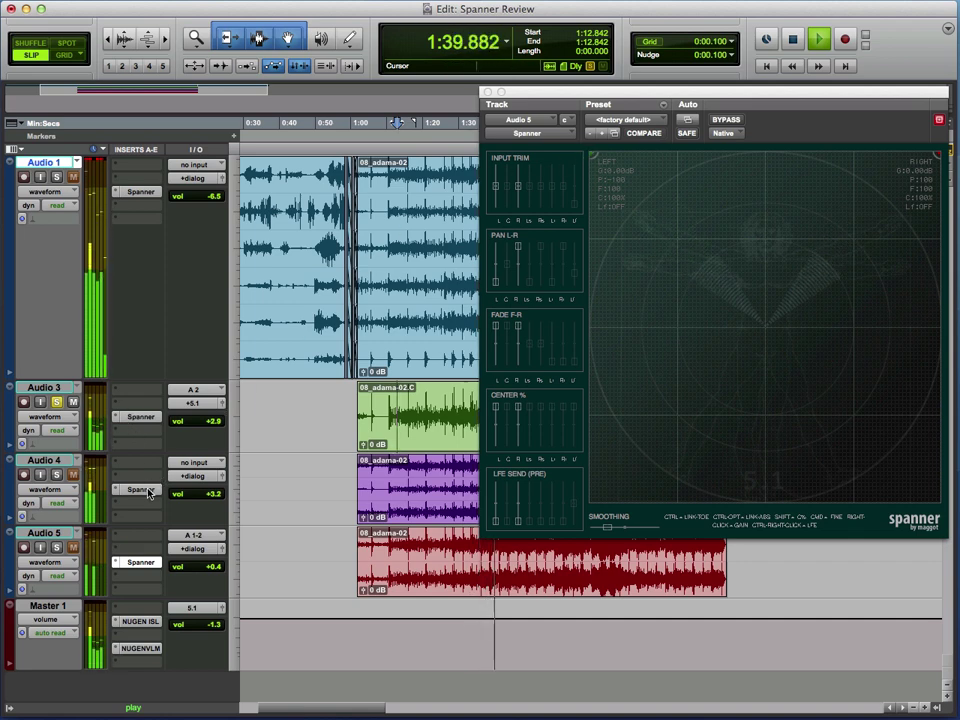
Step: On Audio 4, pull the left channel in and back, then gather left, centre and right toward the middle
left_click(145, 490)
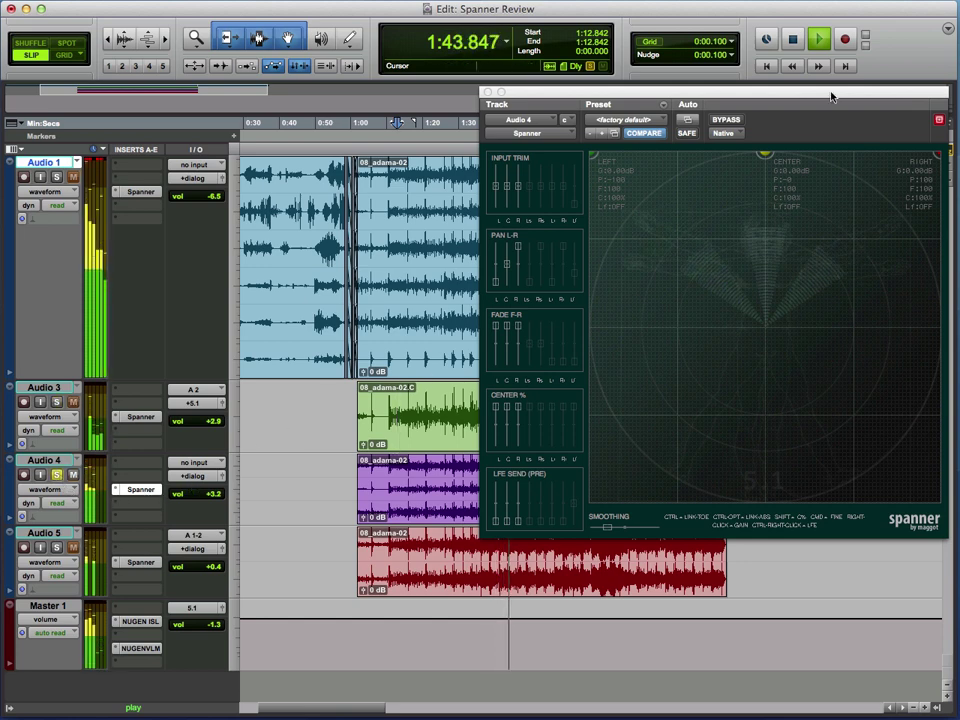
left_click_drag(595, 158, 615, 372)
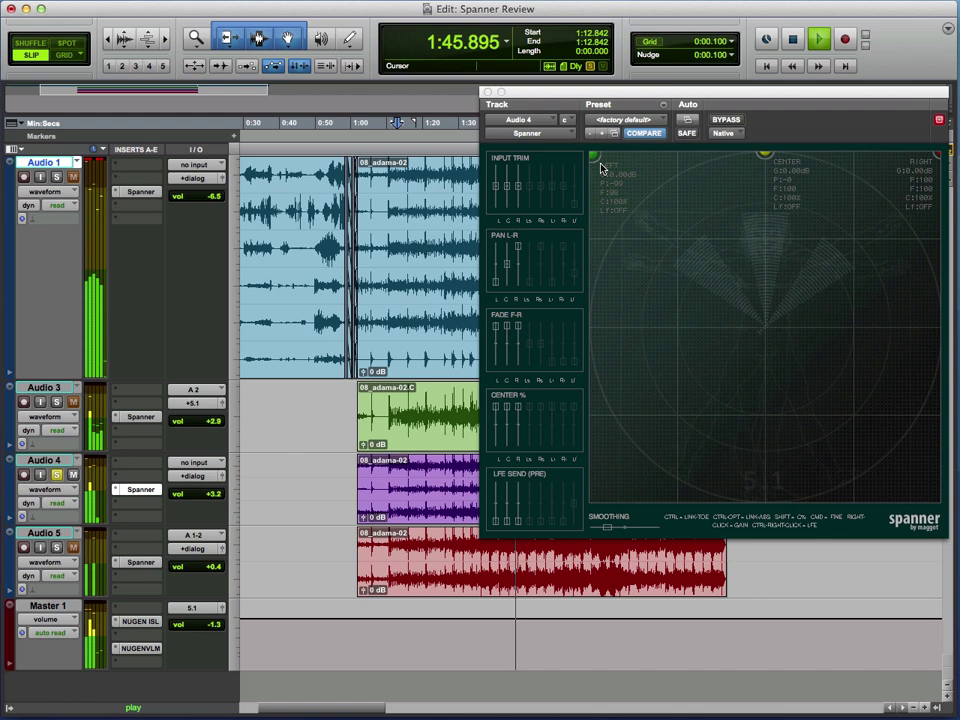
left_click_drag(626, 318, 598, 158)
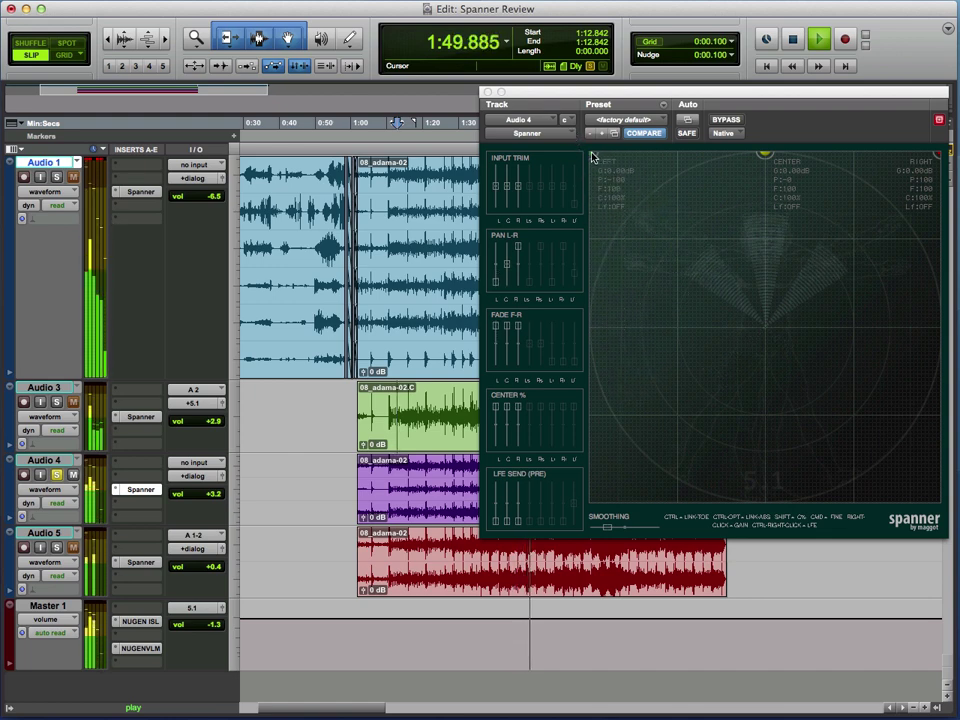
mouse_move(595, 158)
left_mouse_down()
mouse_move(748, 316)
mouse_move(612, 208)
mouse_move(760, 503)
mouse_move(557, 141)
left_mouse_up()
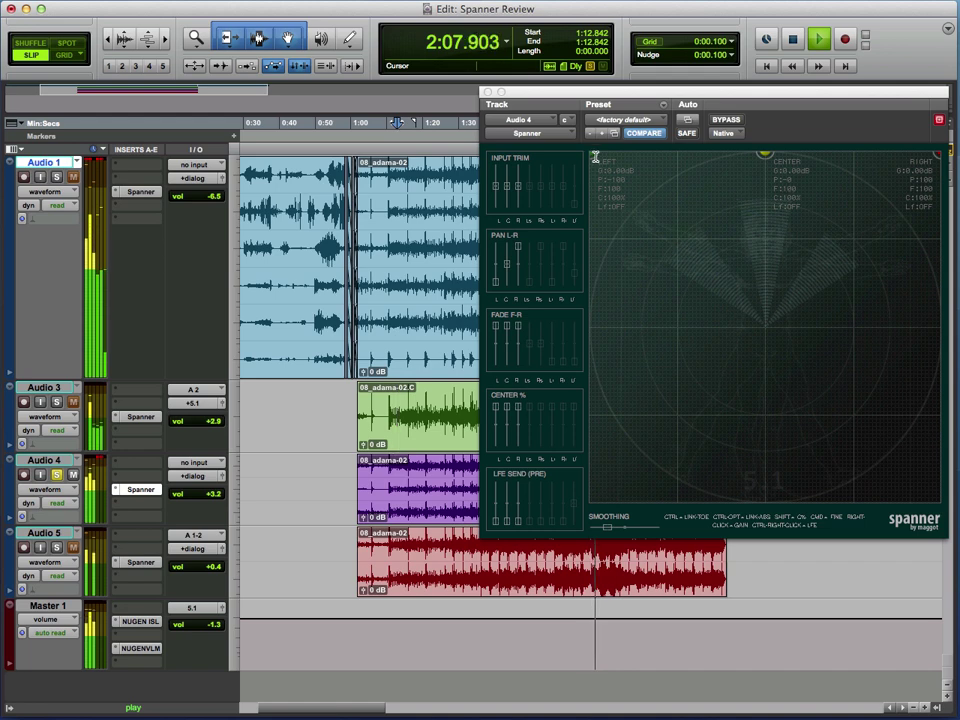
left_click(133, 193)
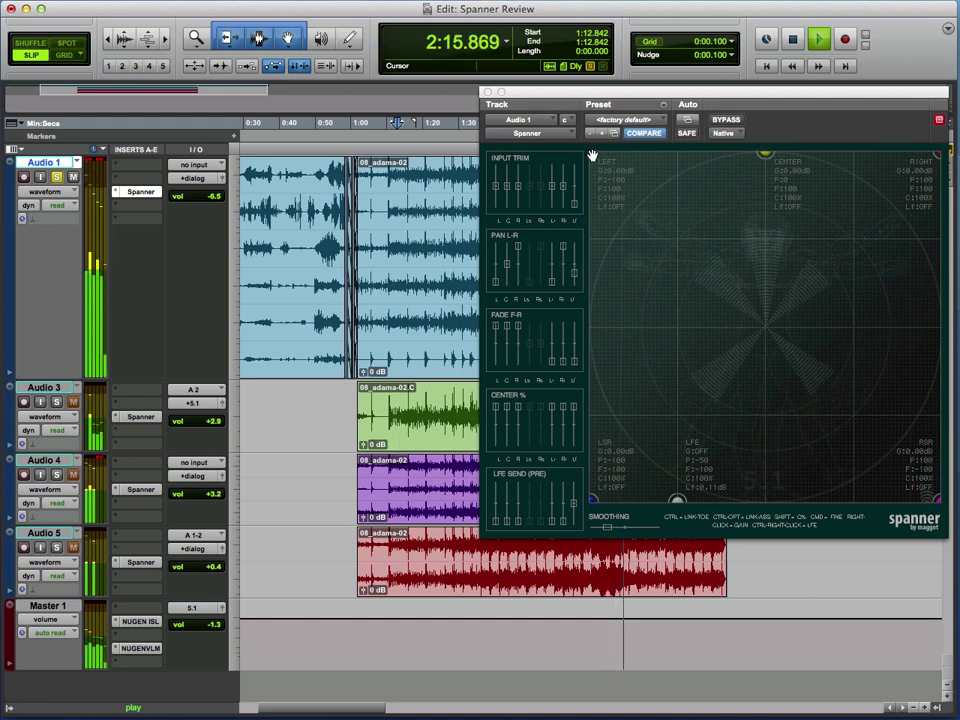
Step: Nudge Audio 1's left channel off its corner, pull the rear surrounds forward, and stop playback
mouse_move(592, 156)
left_mouse_down()
mouse_move(675, 240)
mouse_move(606, 163)
mouse_move(581, 150)
mouse_move(611, 208)
mouse_move(725, 297)
mouse_move(836, 429)
mouse_move(885, 452)
mouse_move(840, 427)
mouse_move(605, 150)
left_mouse_up()
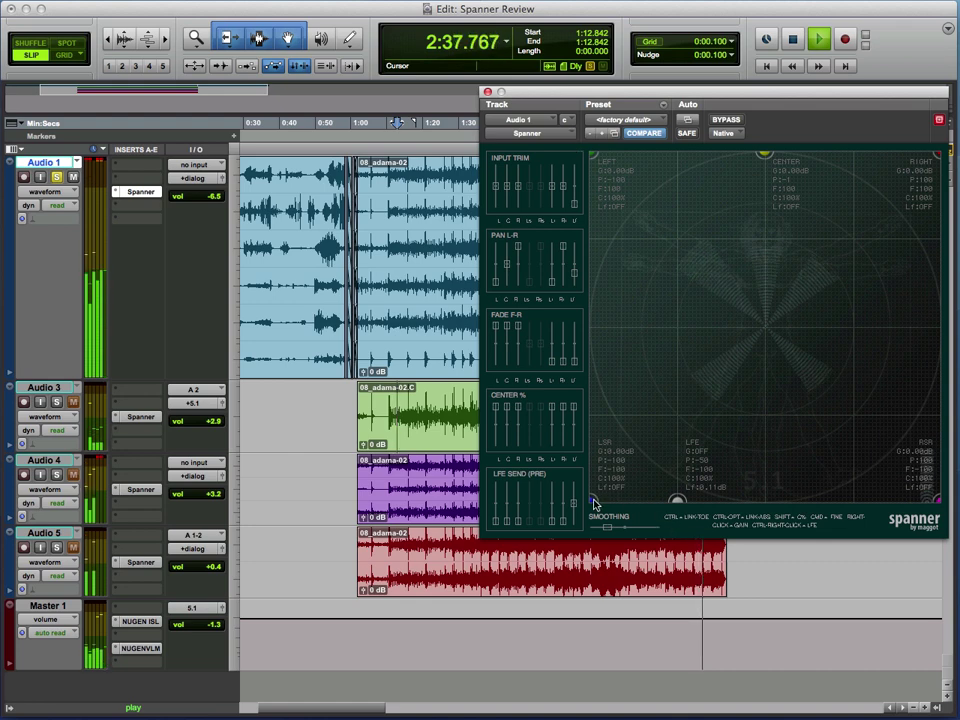
mouse_move(604, 508)
left_mouse_down()
mouse_move(628, 470)
mouse_move(691, 150)
mouse_move(607, 492)
mouse_move(583, 519)
left_mouse_up()
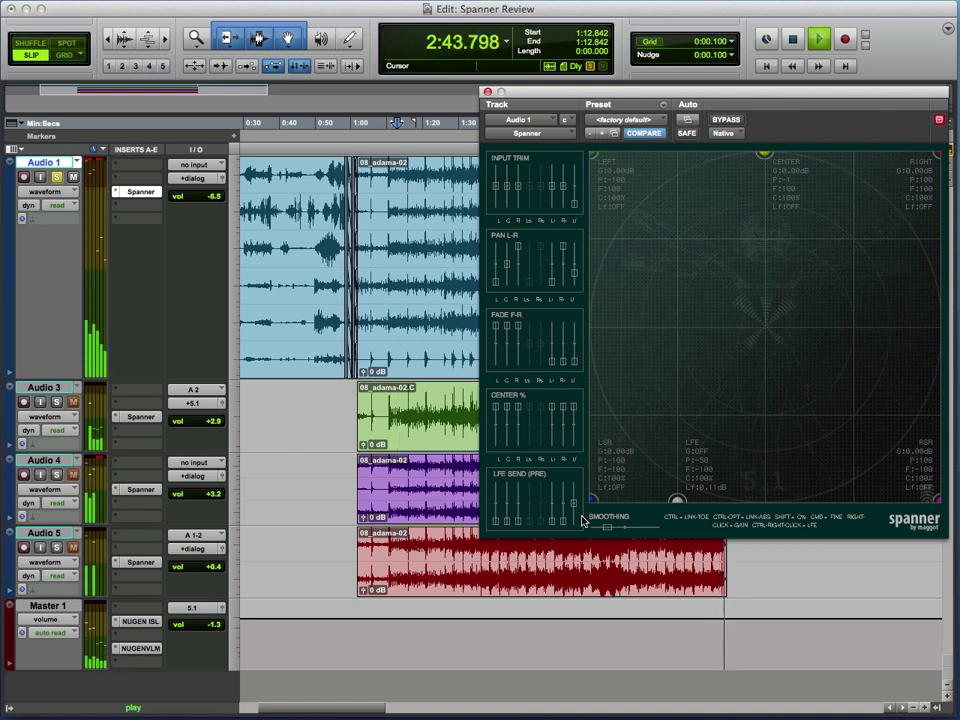
key("space")
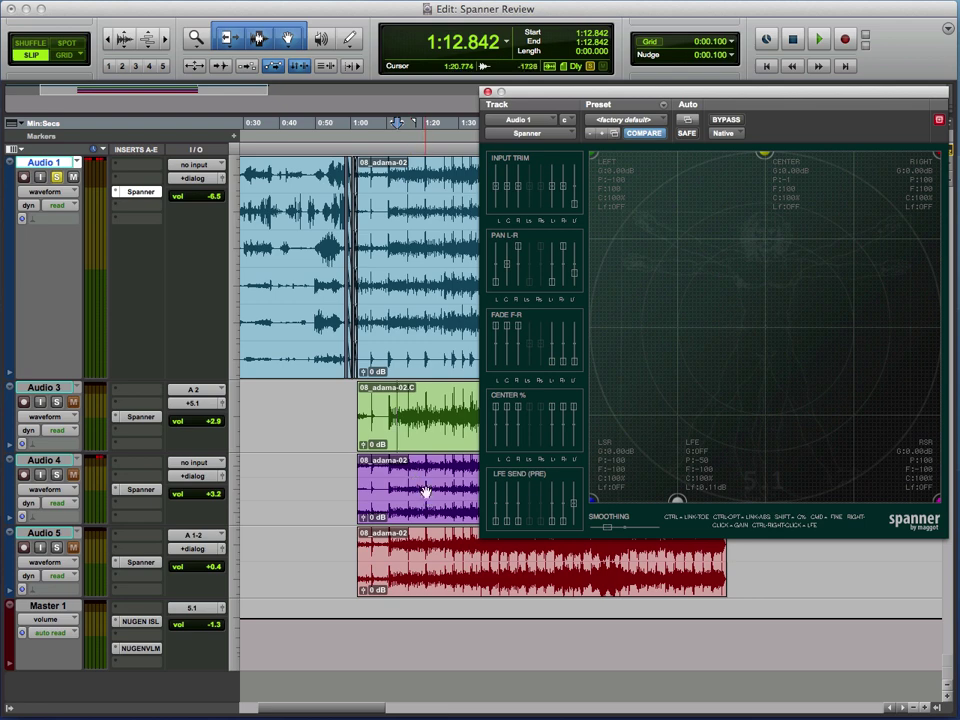
Step: Play Audio 1 from 1:14.930 with the Stereo_ITU downmix preset, then stop and select the 08_adama-02 clip
left_click(406, 199)
key("space")
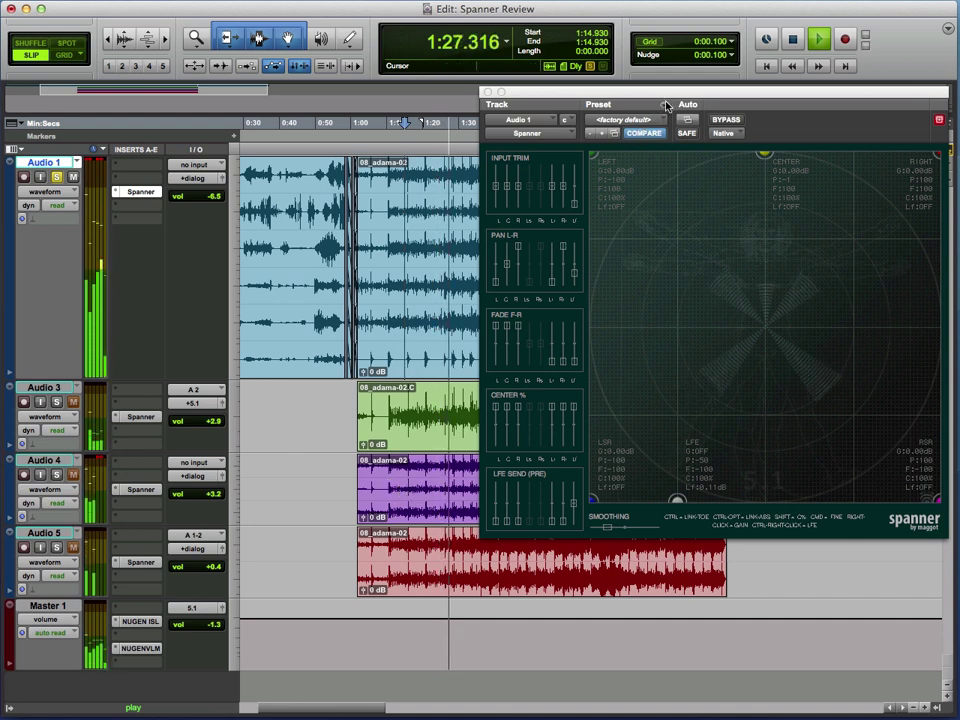
left_click(652, 122)
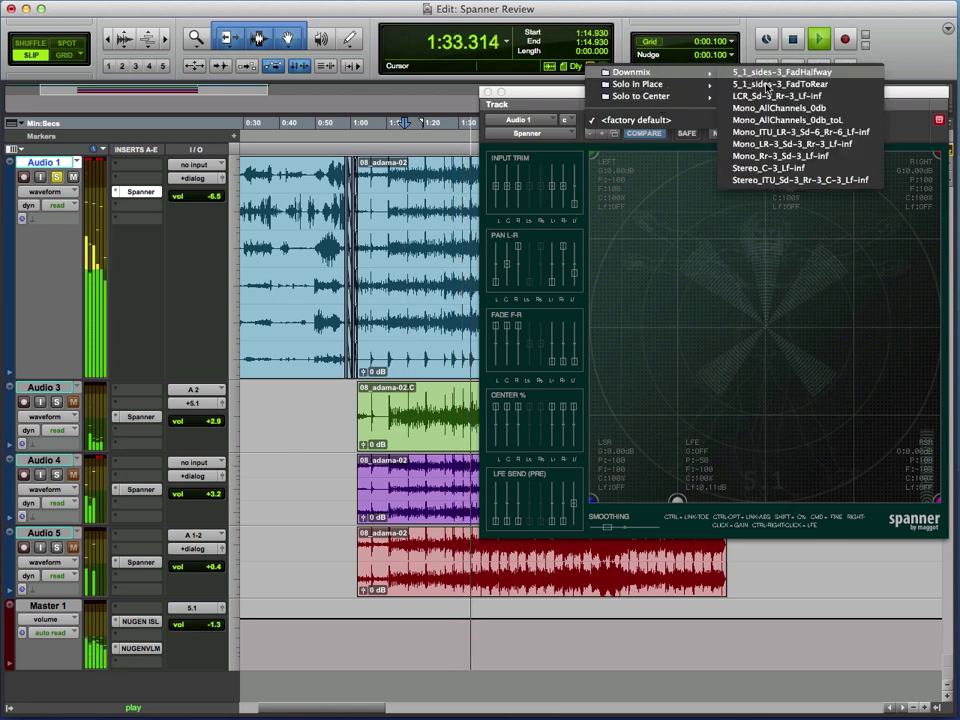
mouse_move(640, 72)
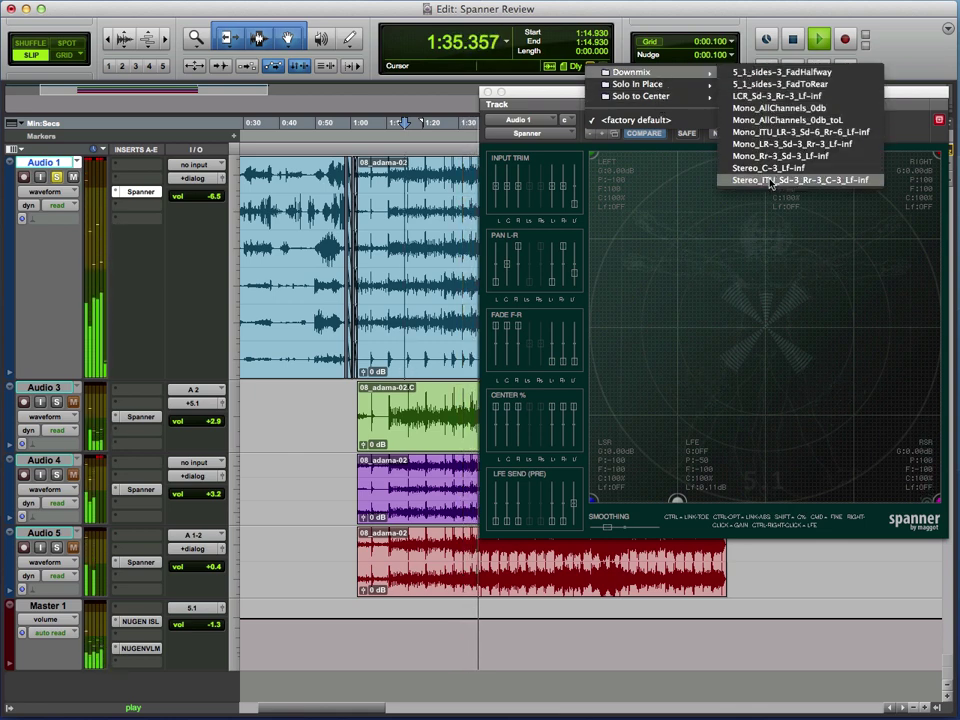
left_click(768, 181)
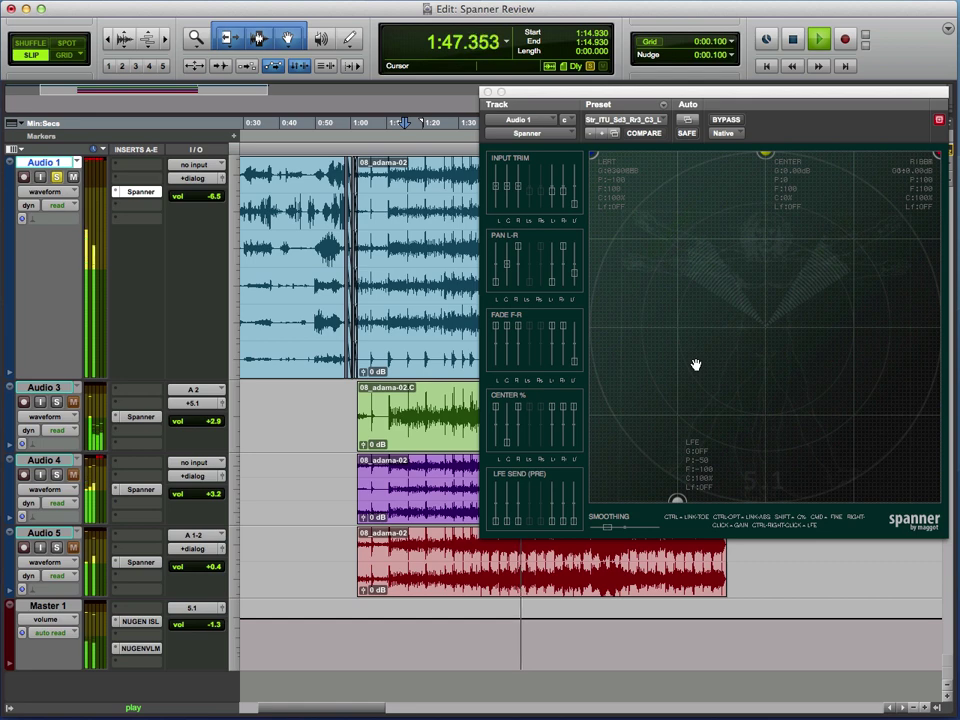
key("space")
left_click(441, 325)
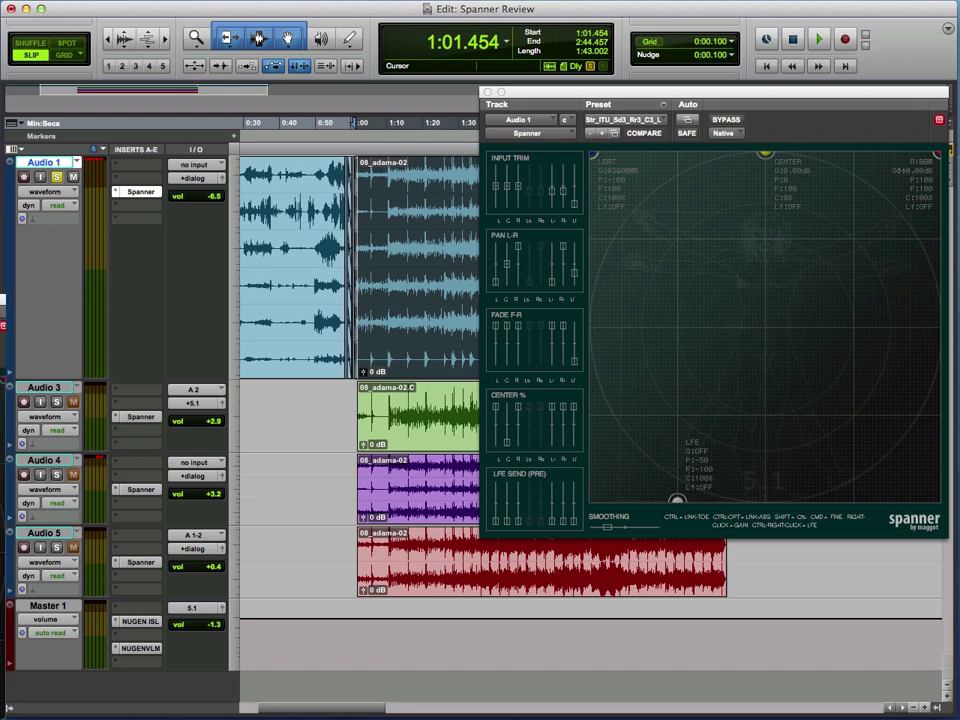
Step: Load the Stereo_ITU_Sd-3_Rr-3_C-3_Lf-inf downmix preset into the repositioned AudioSuite Spanner window
mouse_move(310, 172)
left_mouse_down()
mouse_move(380, 114)
mouse_move(674, 186)
left_mouse_up()
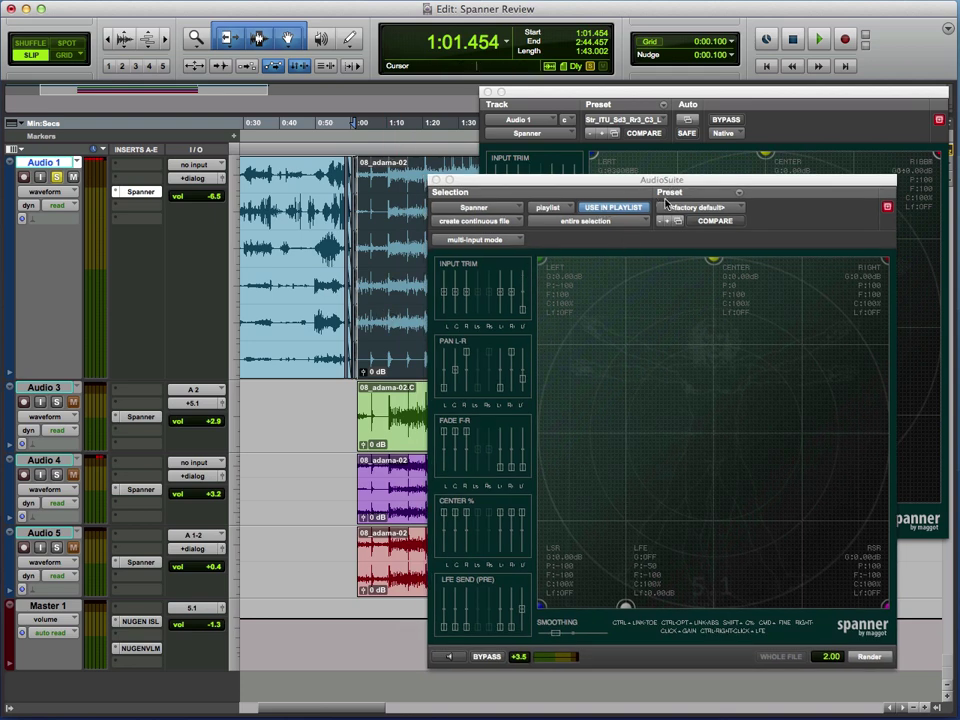
left_click(740, 204)
mouse_move(718, 160)
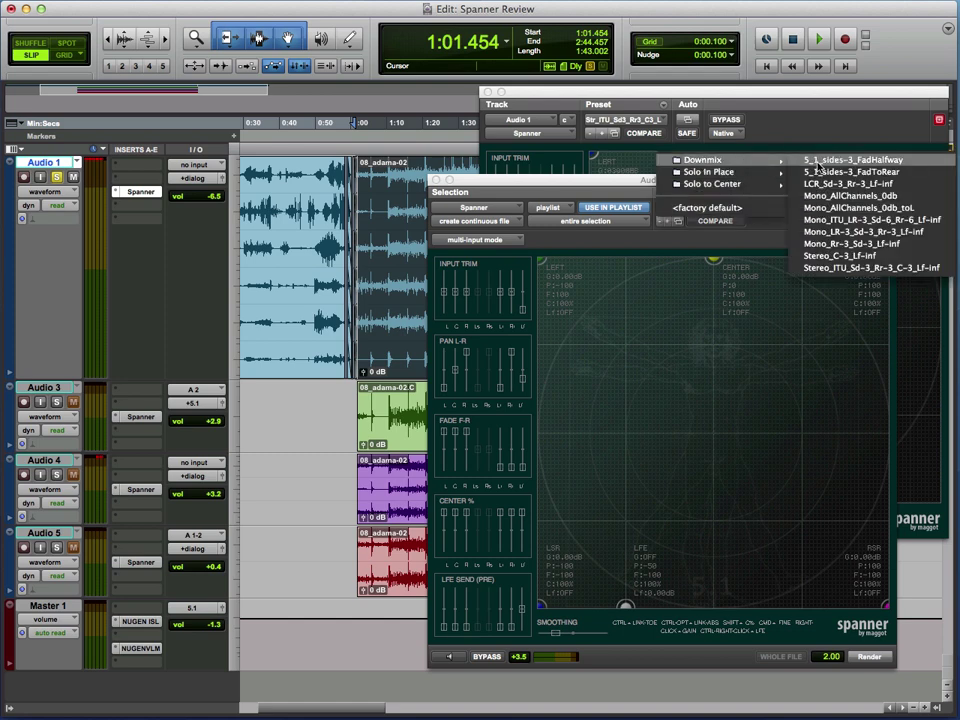
left_click(833, 268)
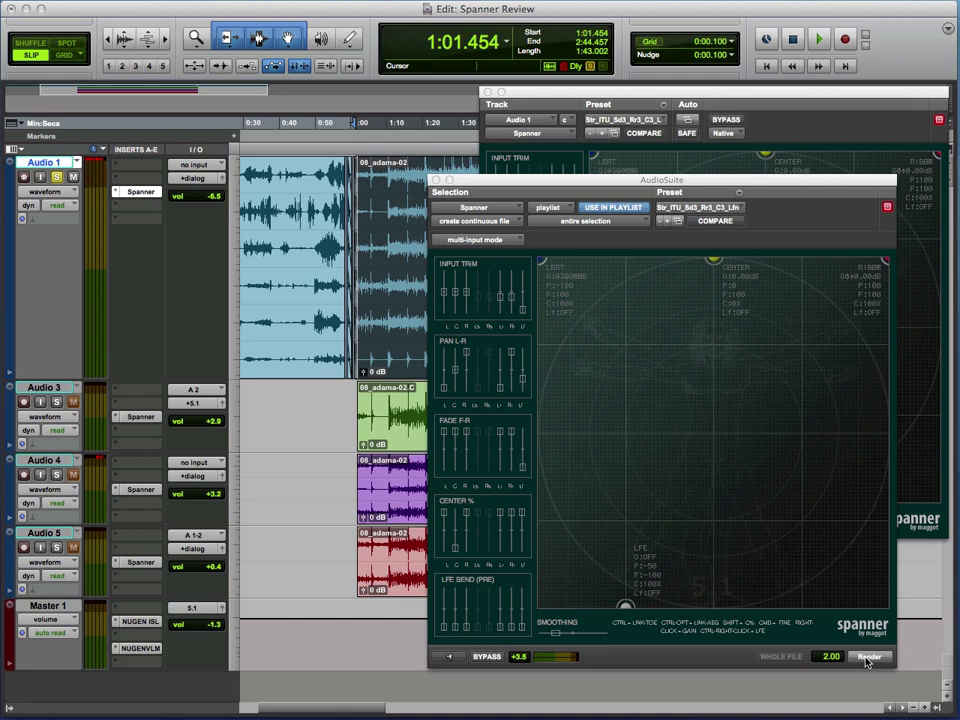
Step: Render the clip through the downmix as 08_adama-MPA6_01-03 and audition it from 1:10.338
left_click(866, 658)
left_click(388, 173)
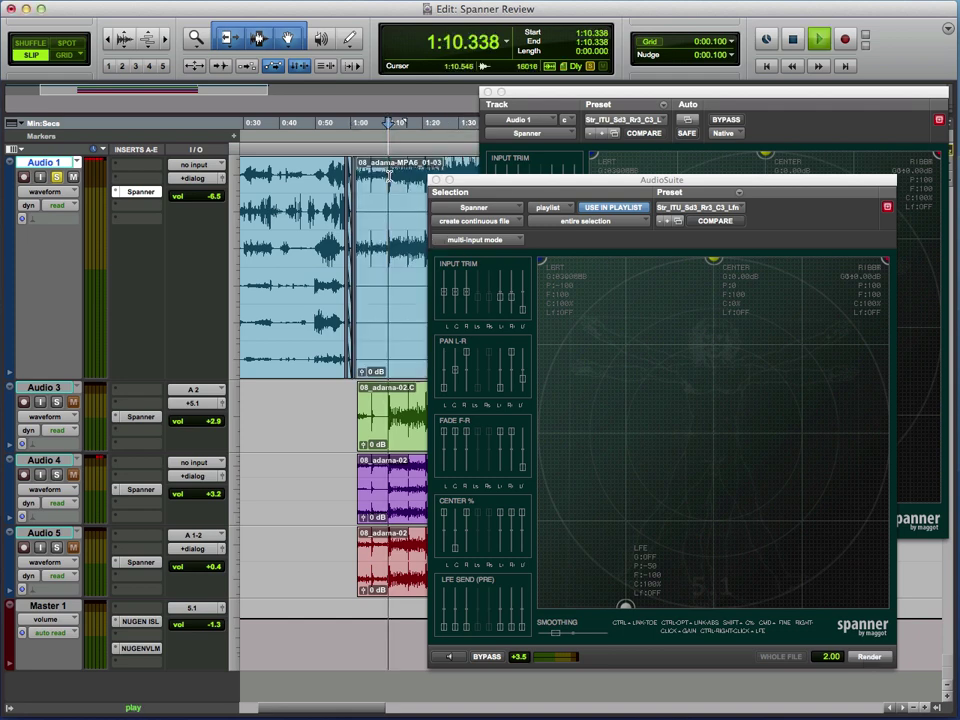
key("space")
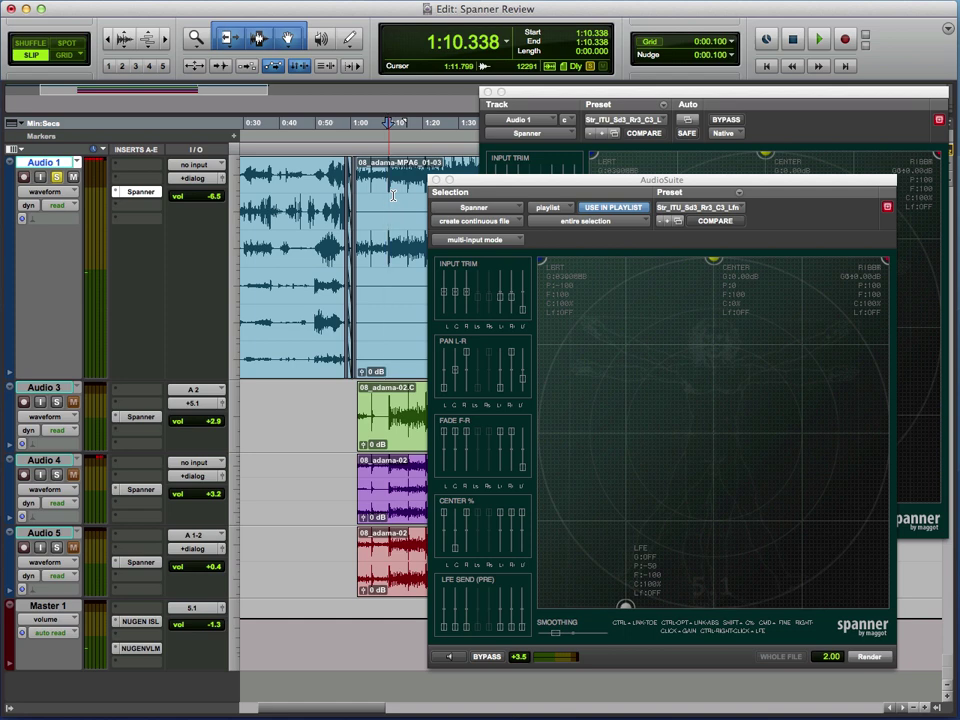
key("space")
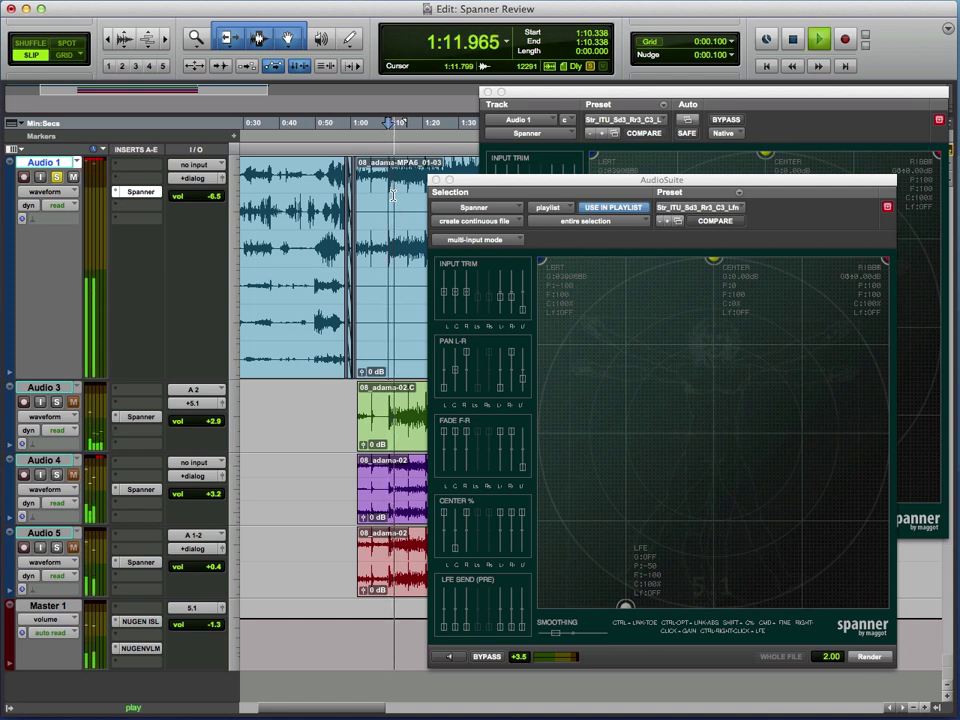
key("space")
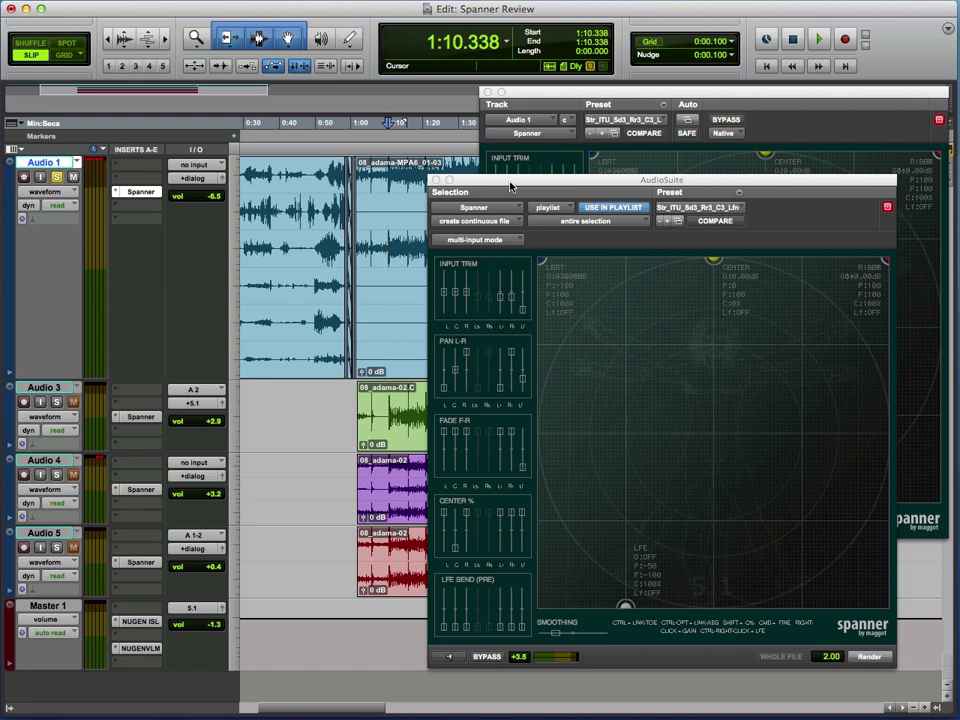
Step: Close the AudioSuite window and start playback from 1:20.982
left_click(436, 180)
left_click(610, 119)
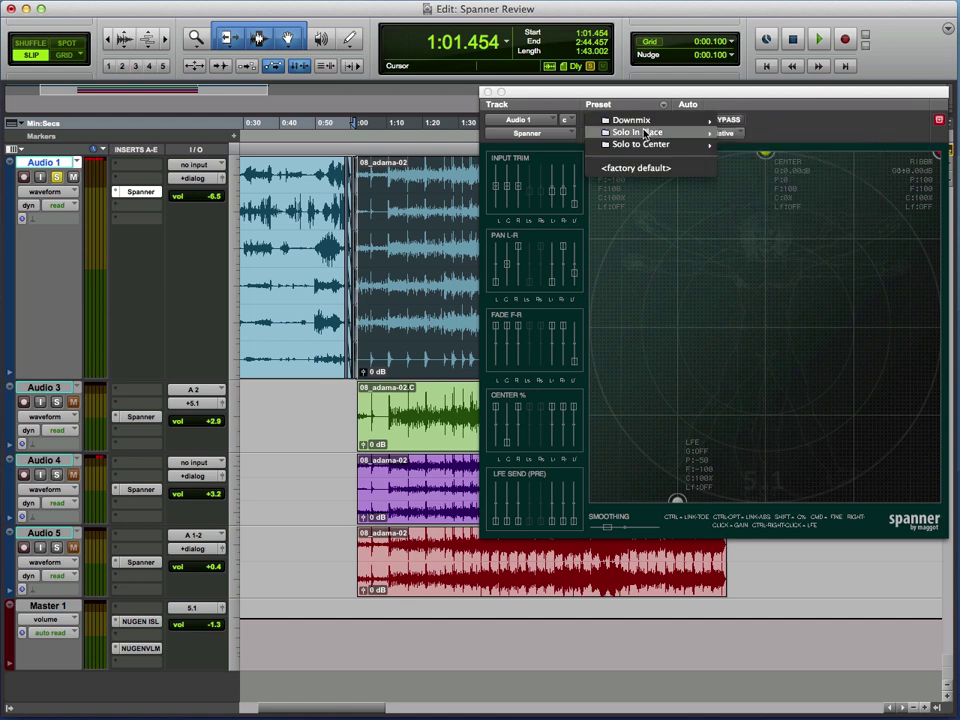
left_click(441, 116)
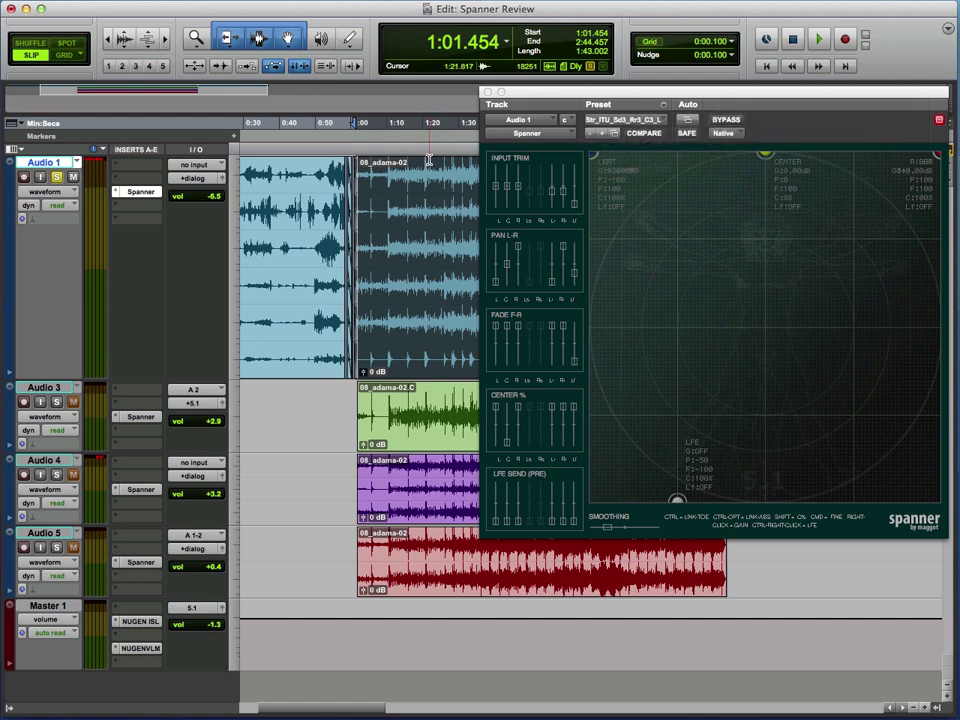
key("space")
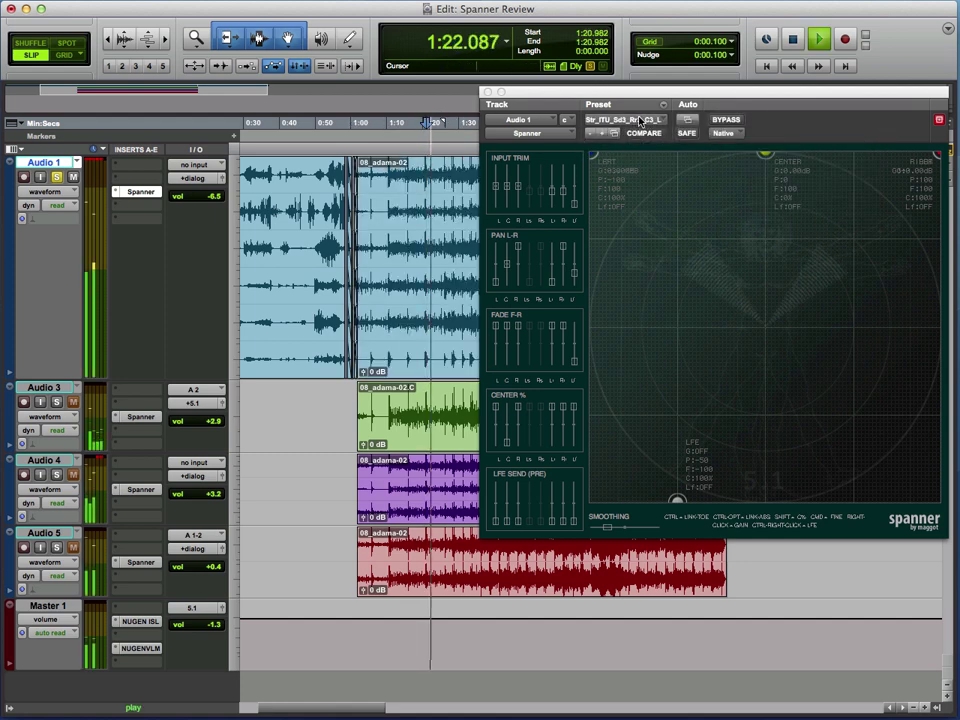
Step: Solo the center, then the left channel with Spanner's Solo_C and Solo_L presets
left_click(622, 119)
mouse_move(640, 132)
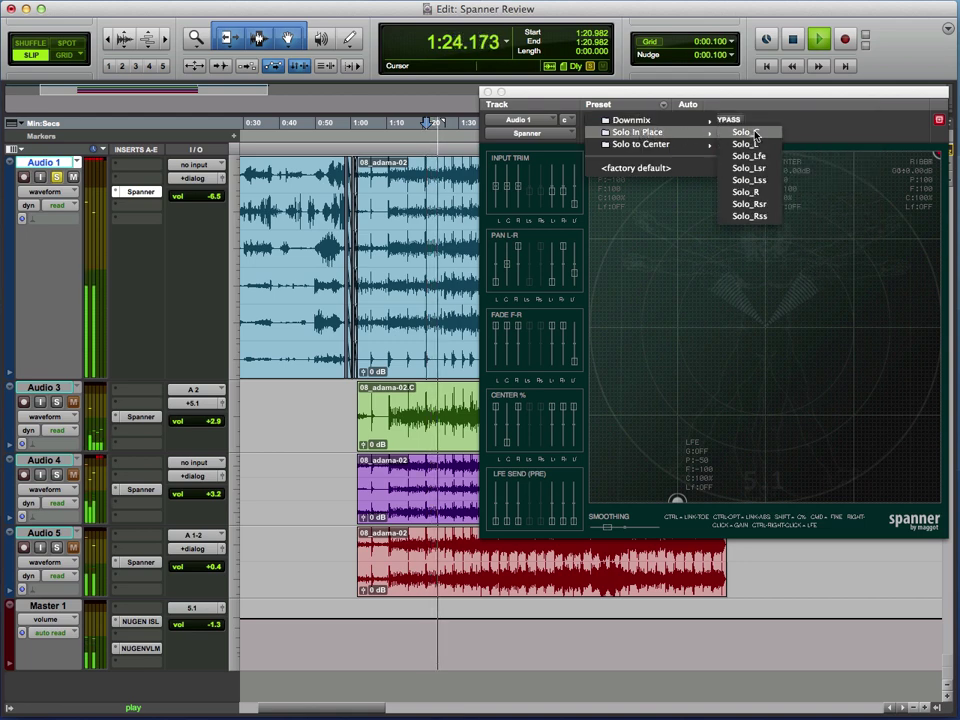
left_click(754, 133)
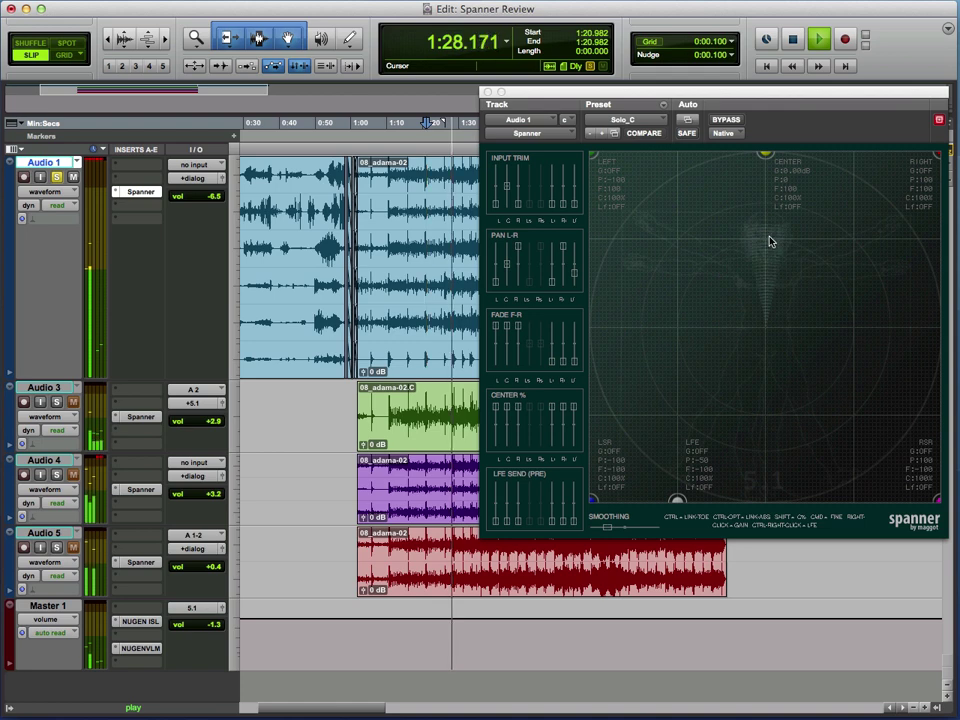
left_click(630, 120)
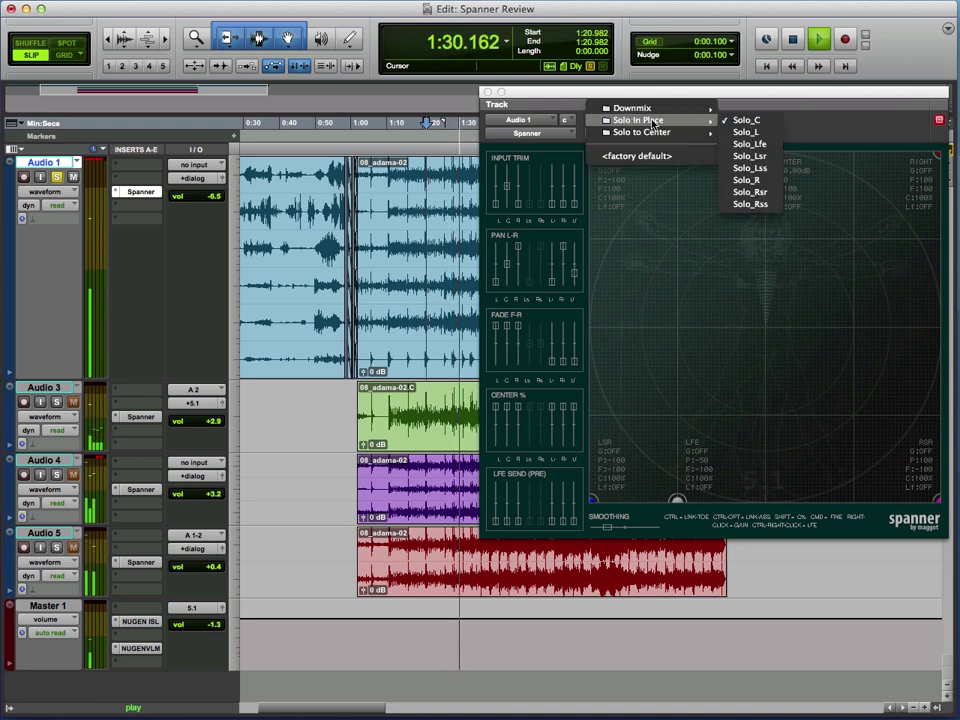
mouse_move(640, 120)
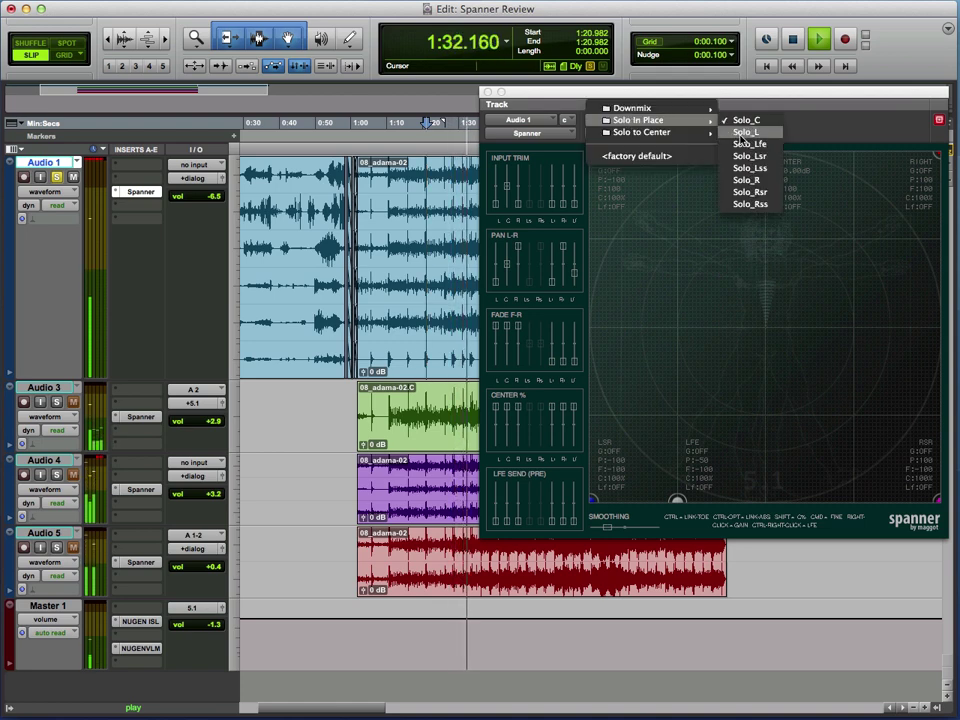
left_click(743, 134)
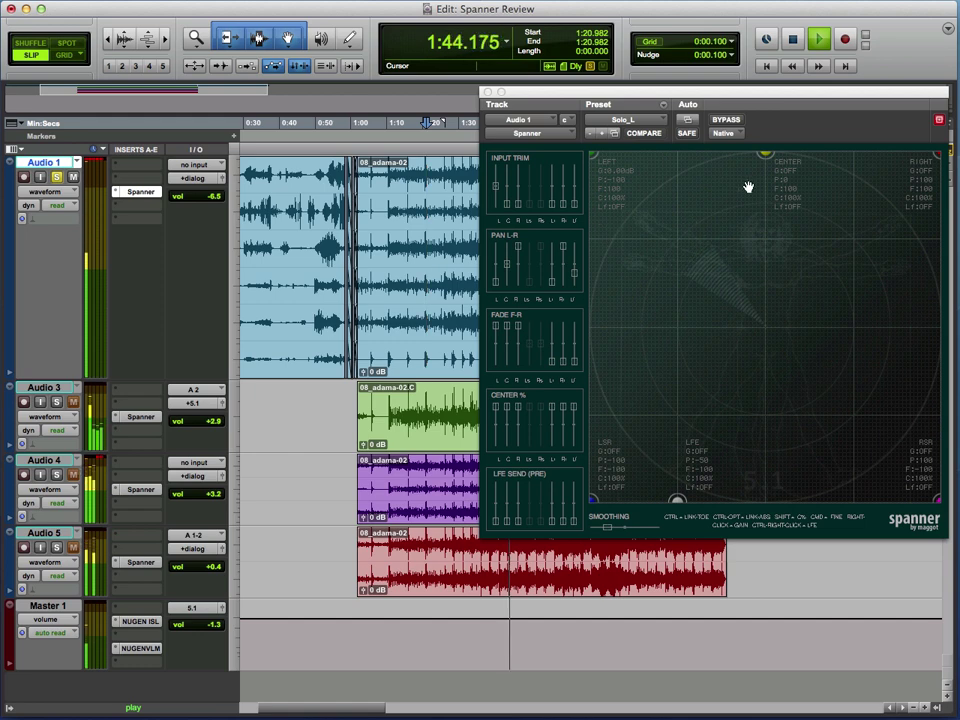
Step: Solo the right channel with Solo_R, then the right surround with Solo_Rsr
left_click(645, 121)
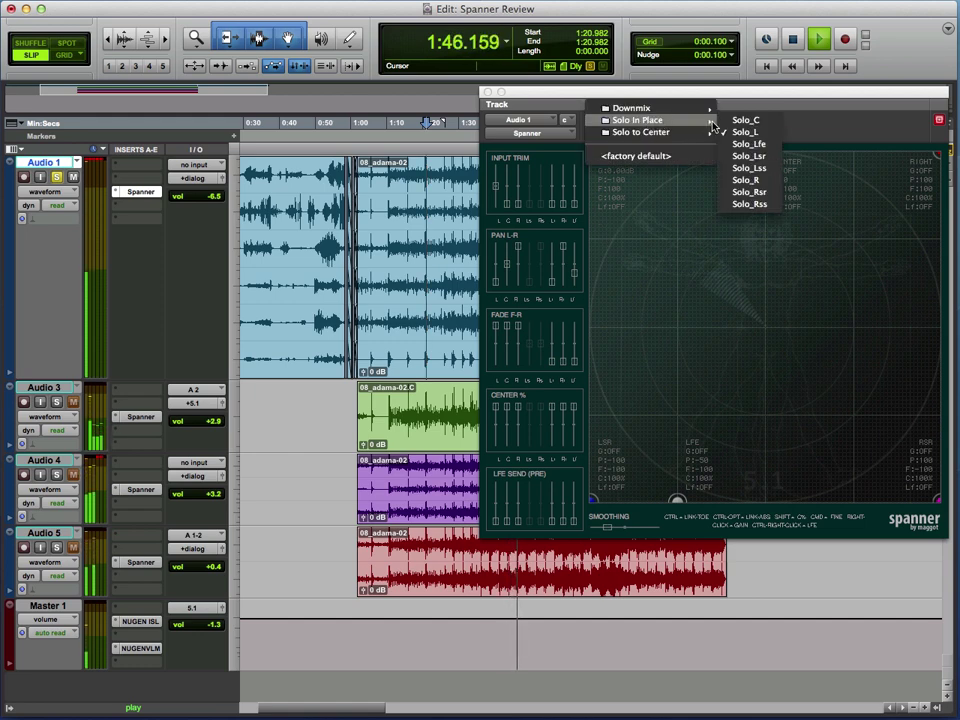
left_click(750, 183)
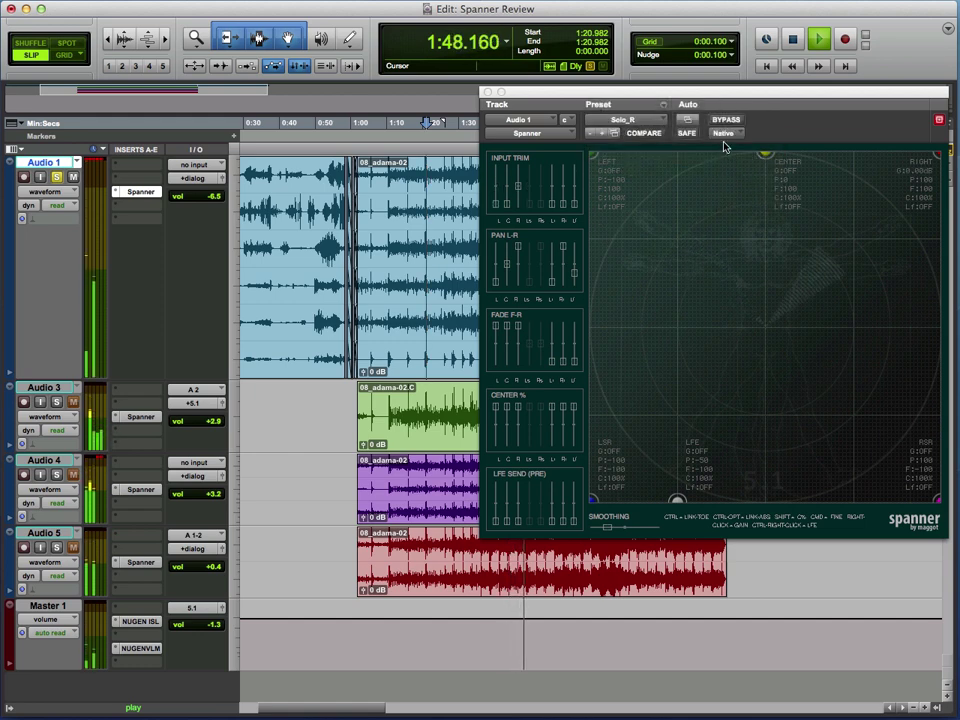
left_click(641, 123)
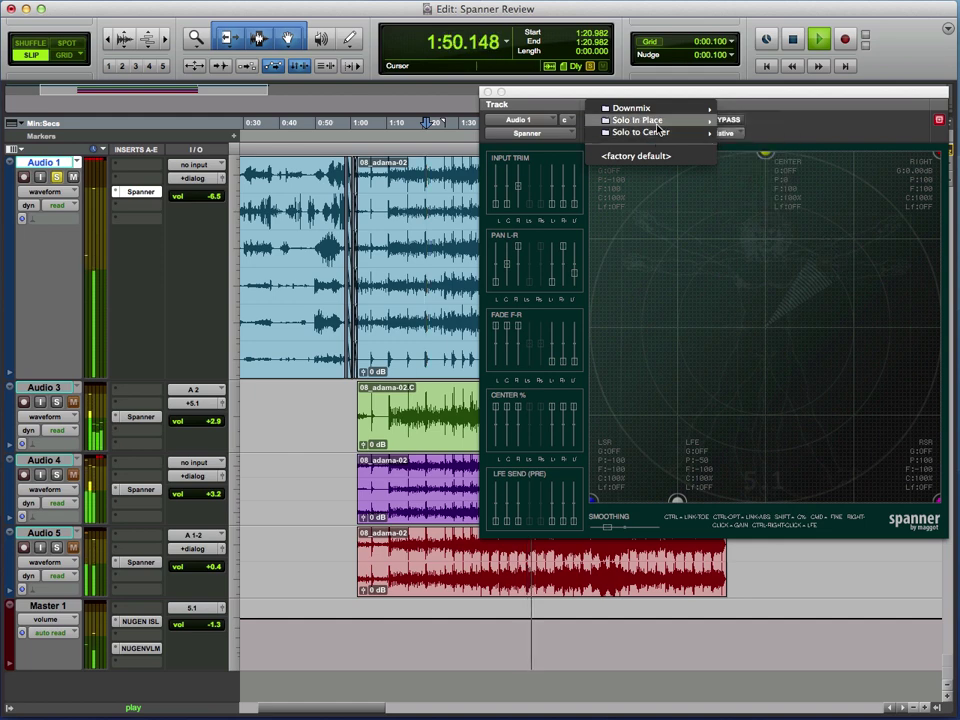
mouse_move(640, 120)
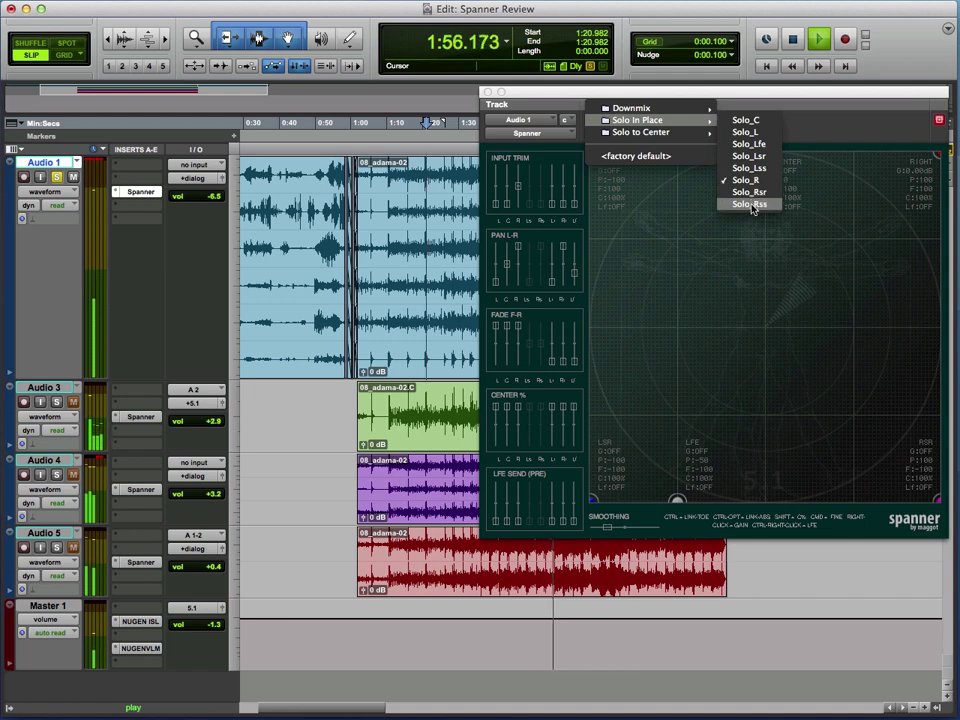
left_click(751, 193)
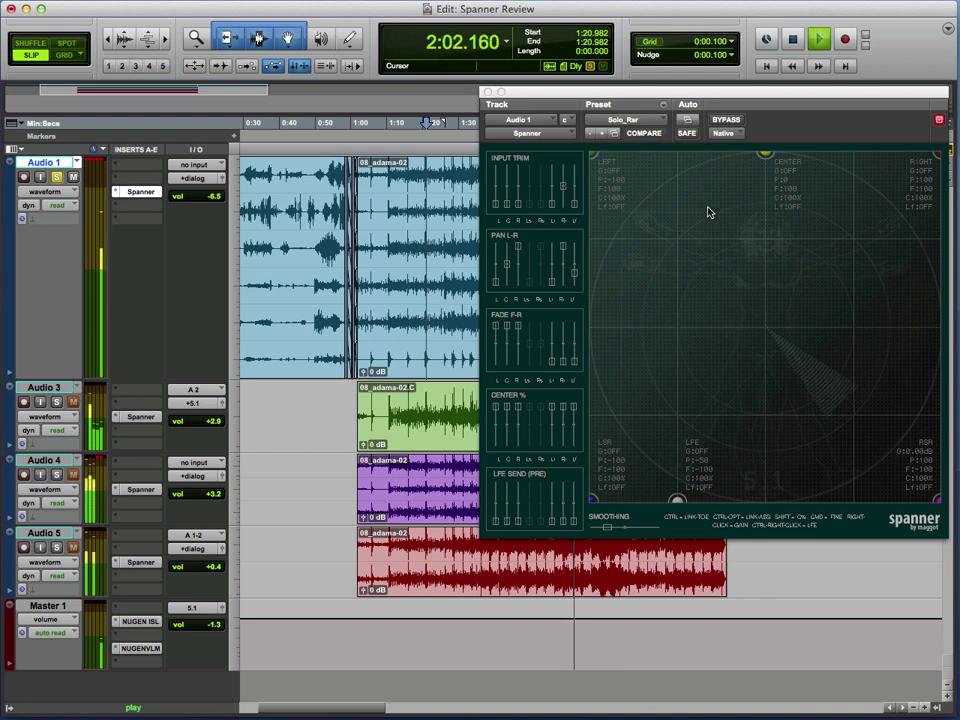
left_click(625, 120)
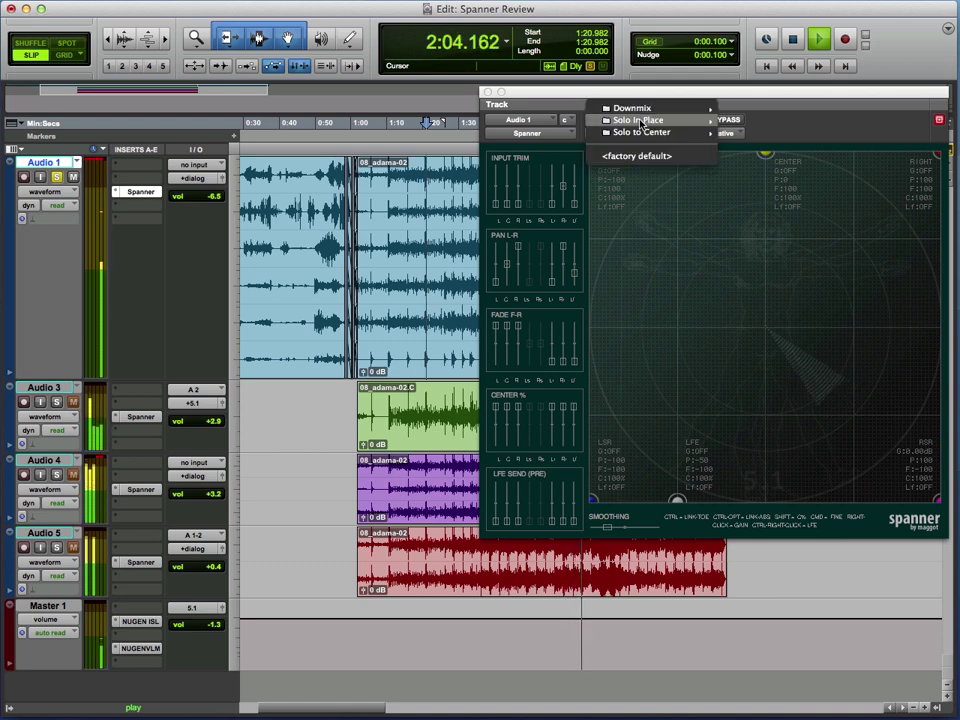
Step: Reset Audio 1's Spanner to the <factory default> preset
left_click(641, 156)
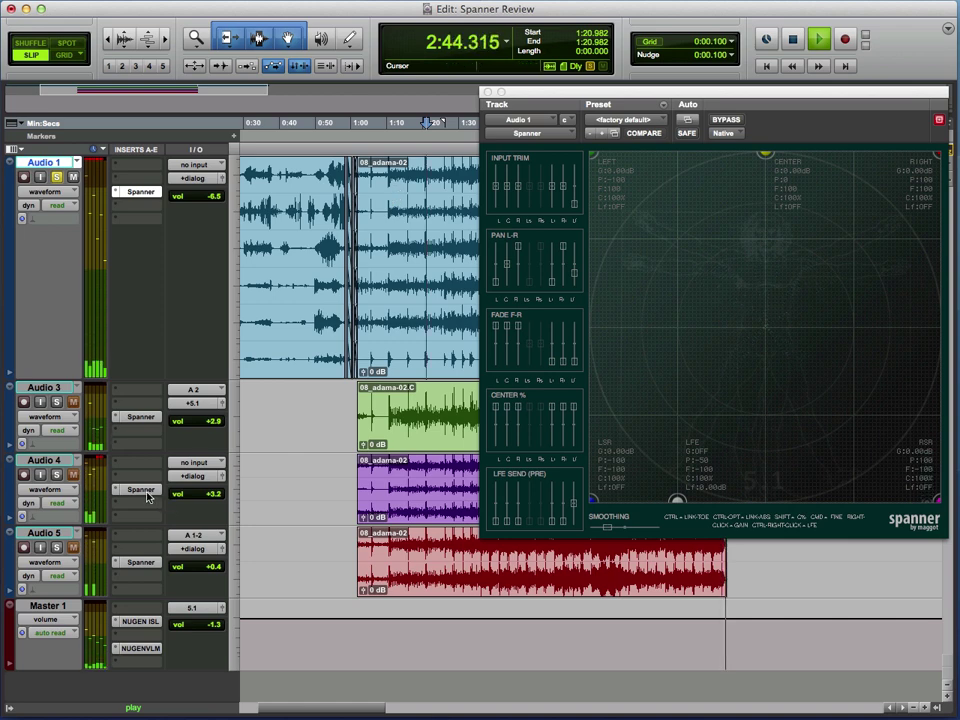
Step: View the Spanner instances on Audio 3, Audio 5 and Audio 4, then stop playback
left_click(141, 416)
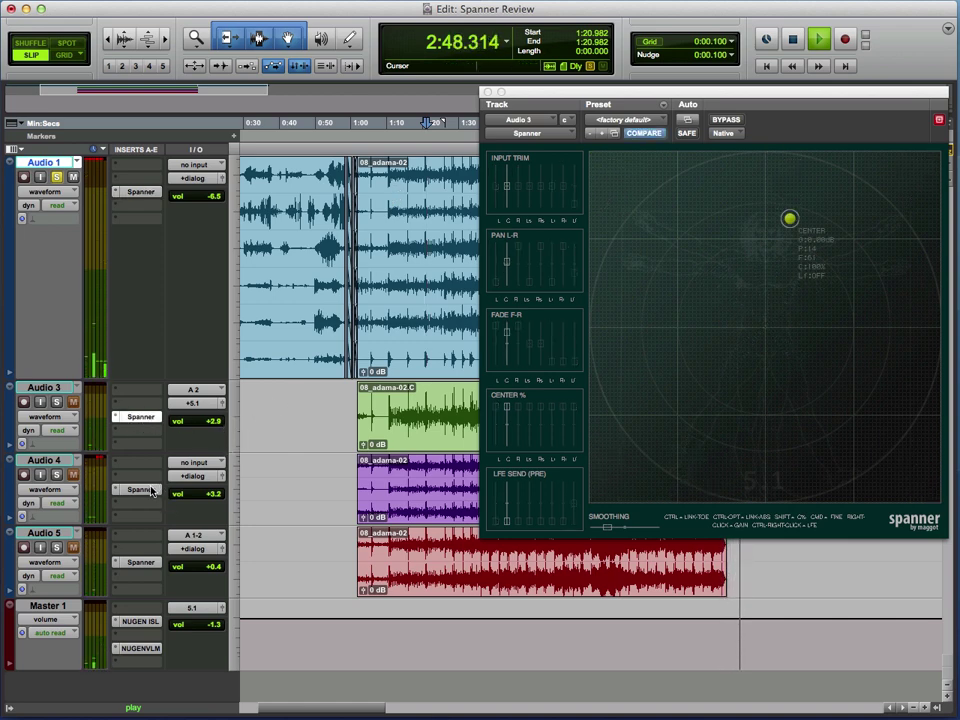
left_click(141, 562)
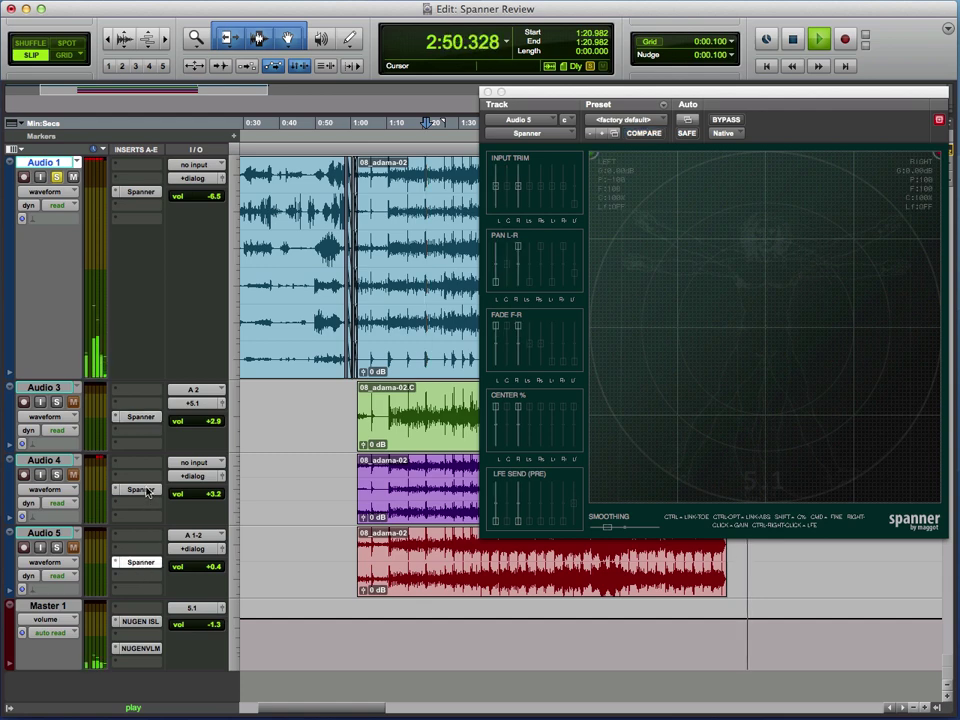
left_click(144, 490)
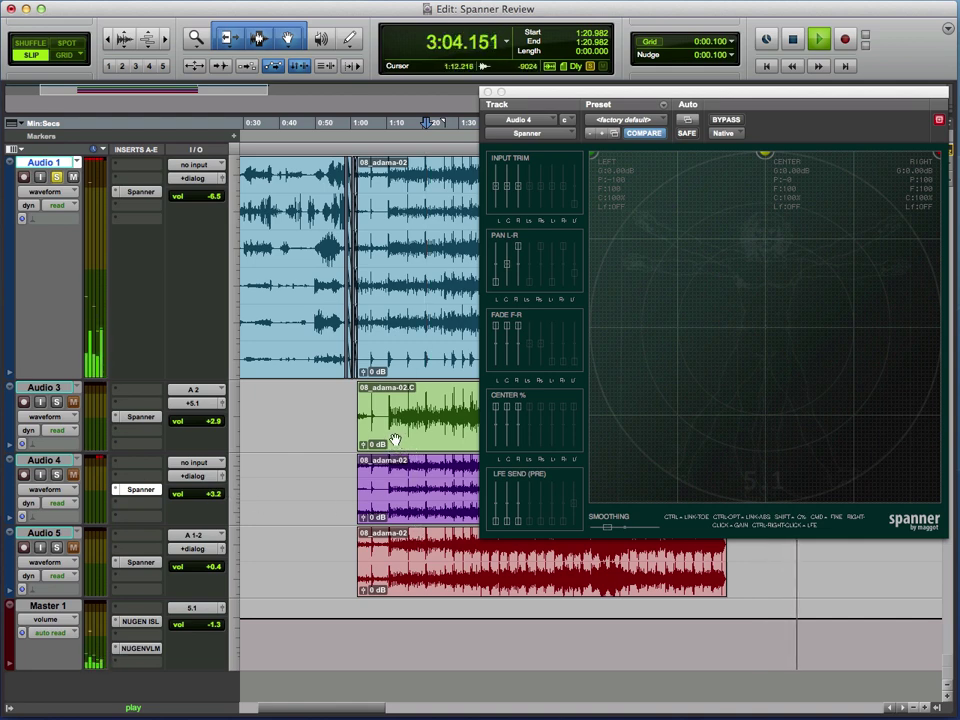
key("space")
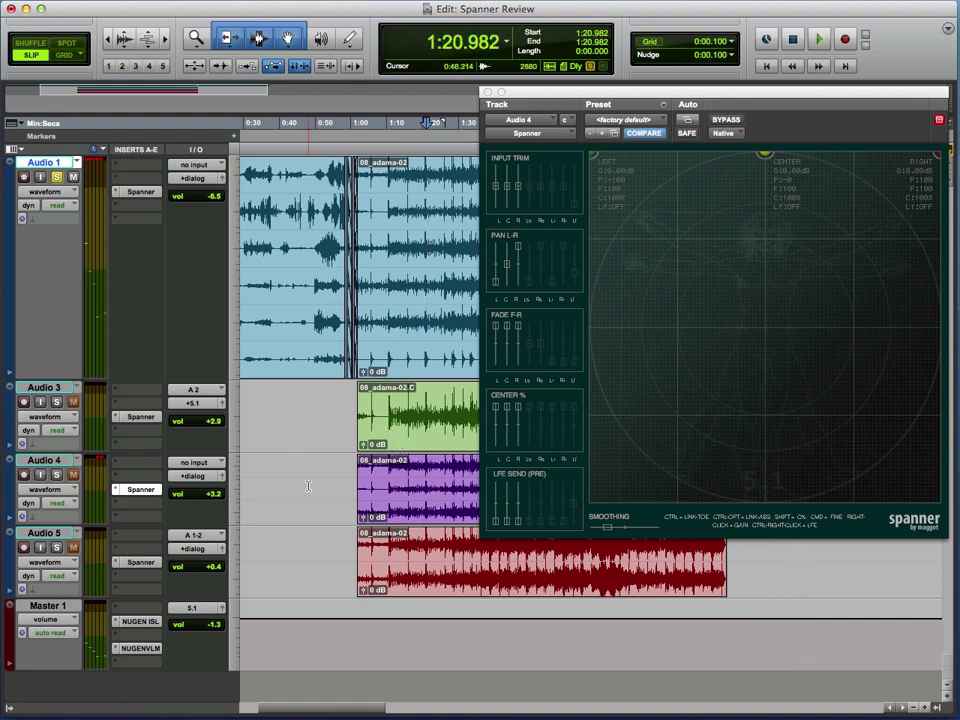